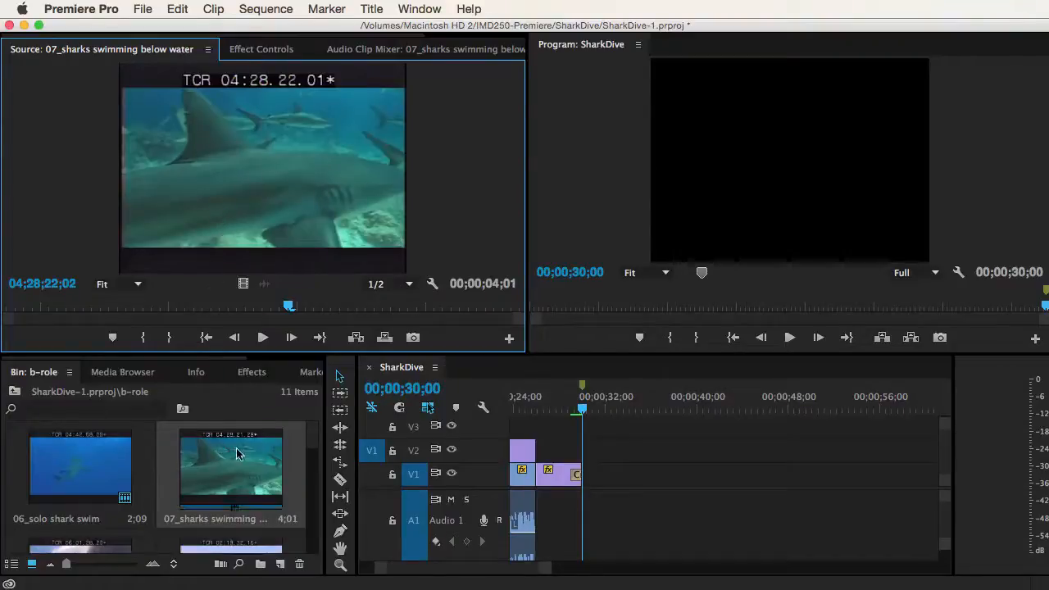
Place the 07_sharks swimming below water clip on track V1 after the existing clips, starting at about 38 seconds.
drag(282, 304, 235, 288)
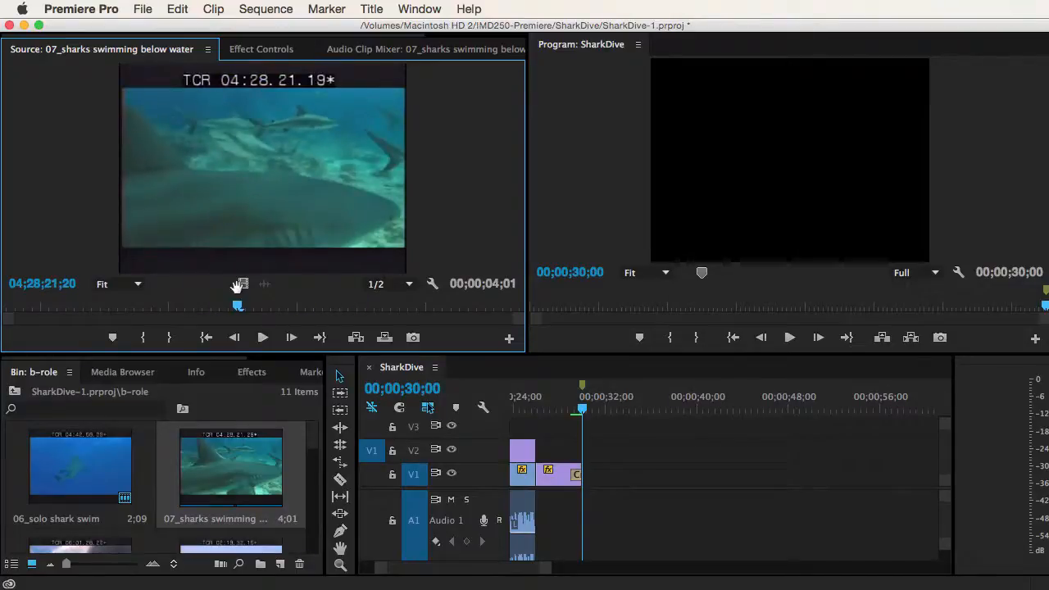
drag(250, 168, 685, 486)
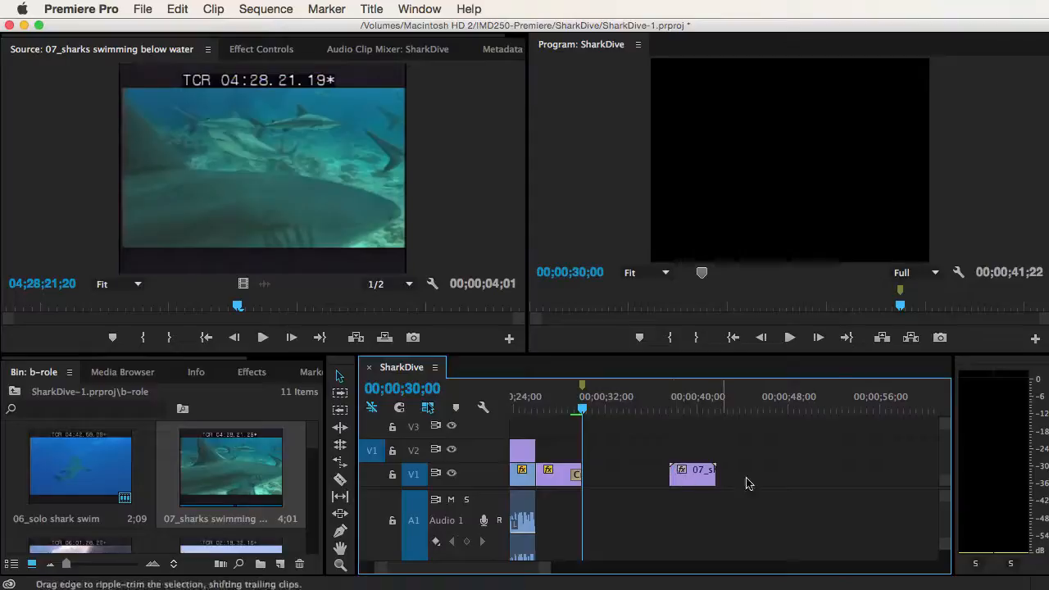
scroll(943, 486, down, 2)
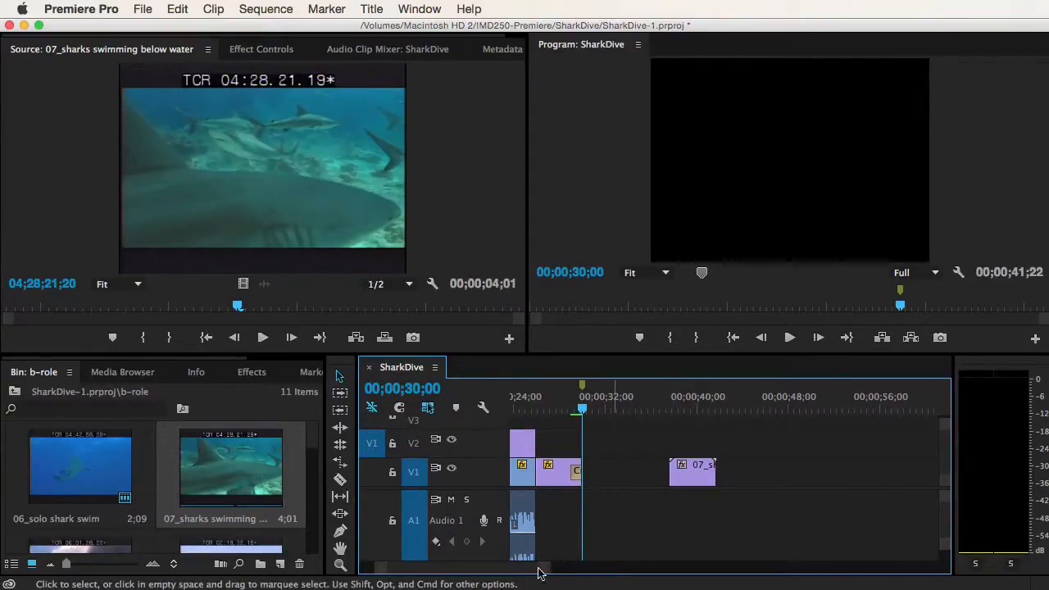
scroll(533, 569, up, 5)
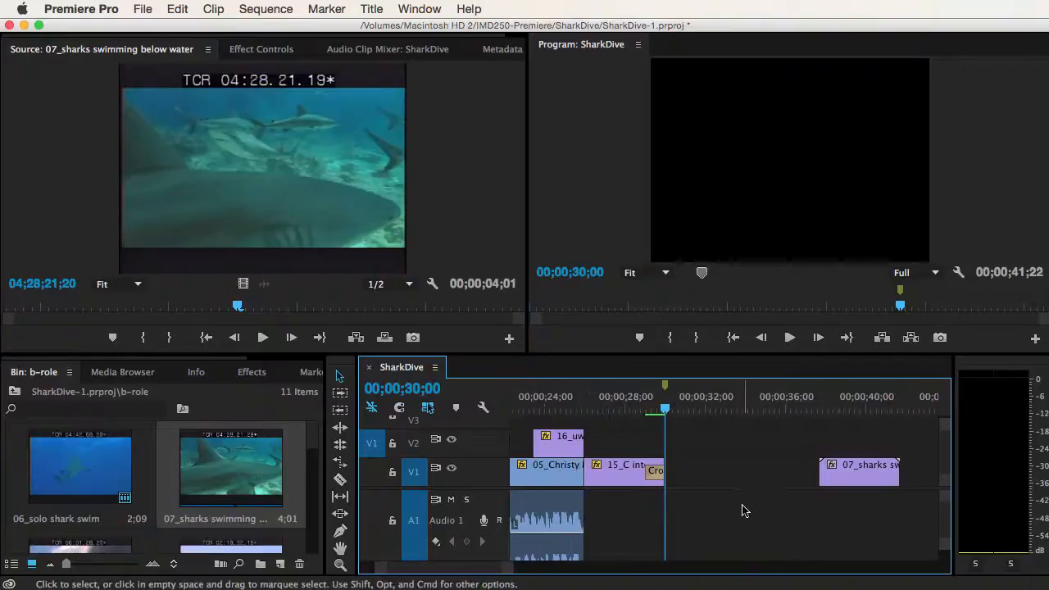
scroll(742, 511, down, 8)
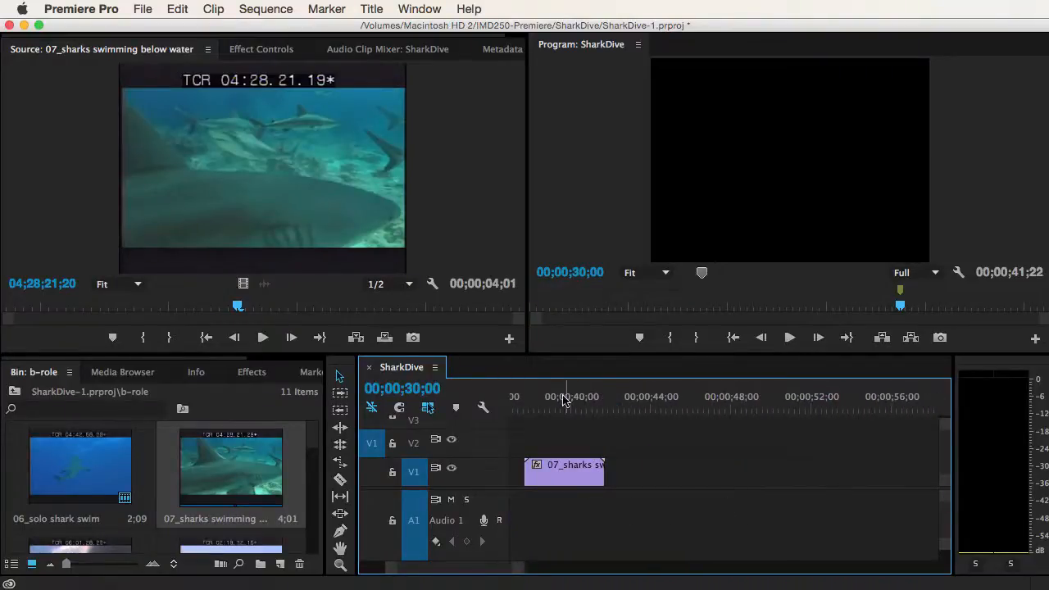
Scrub through the newly placed sharks clip in the sequence to examine its motion.
mouse_move(564, 399)
mouse_down()
mouse_move(536, 404)
mouse_move(554, 413)
mouse_up()
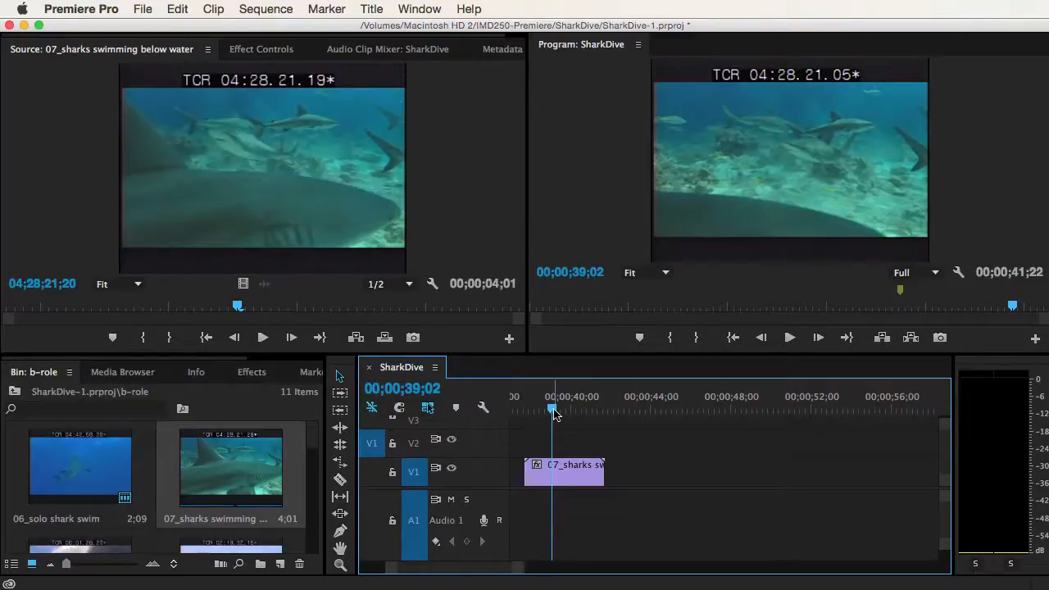
drag(554, 414, 579, 412)
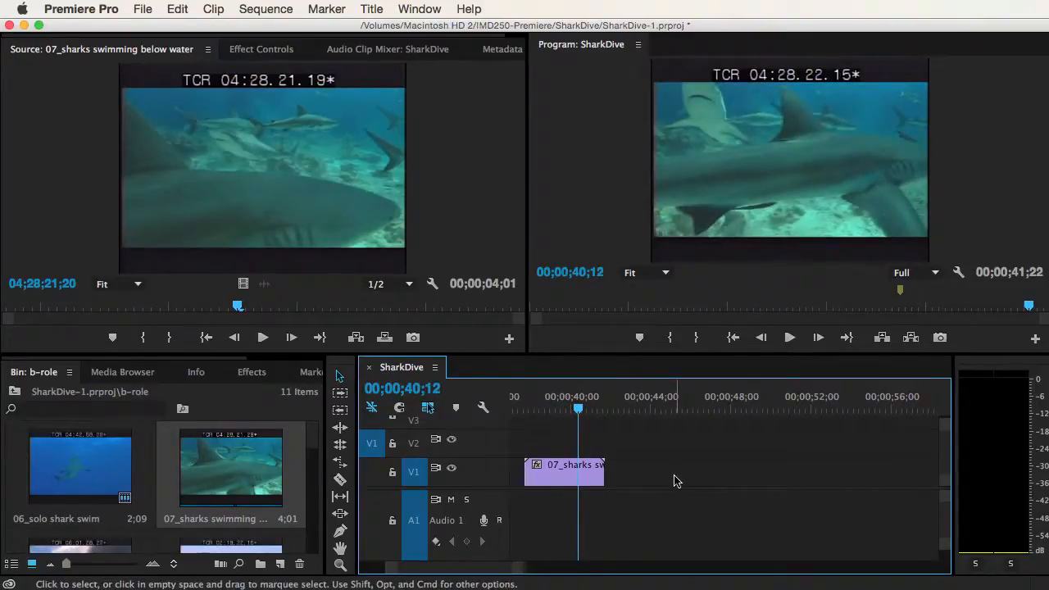
drag(583, 412, 566, 412)
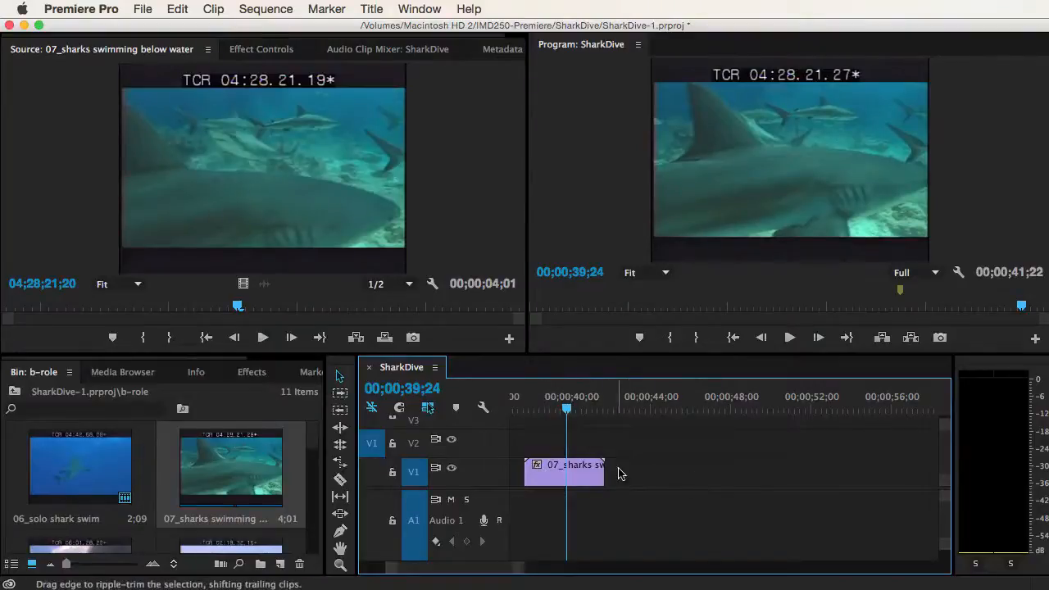
drag(565, 412, 541, 408)
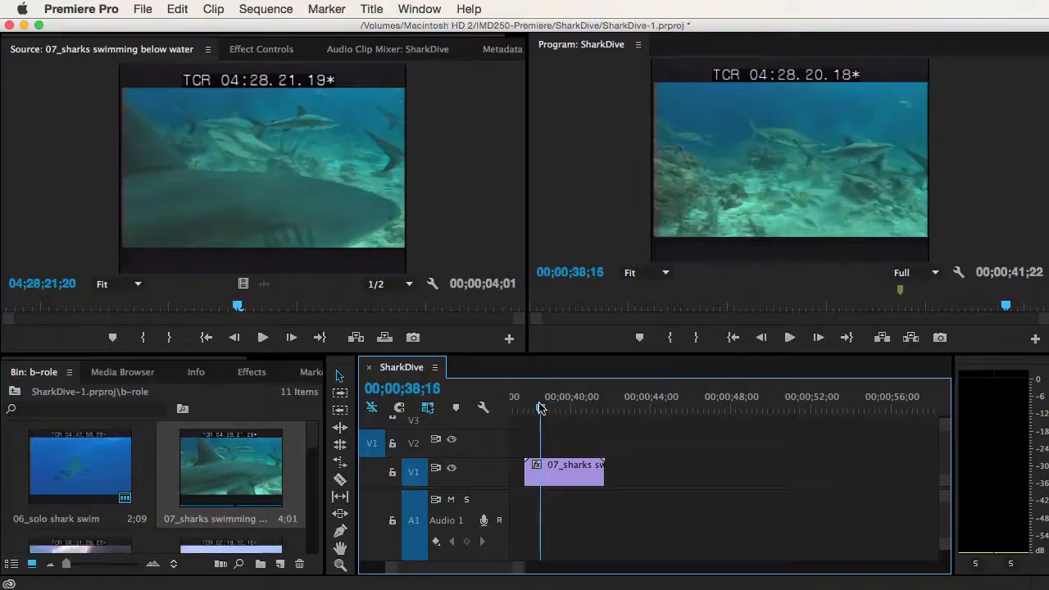
Freeze the whole sharks clip on the frame at 00;00;39;05 using Frame Hold Options with Hold On set to Playhead.
click(566, 467)
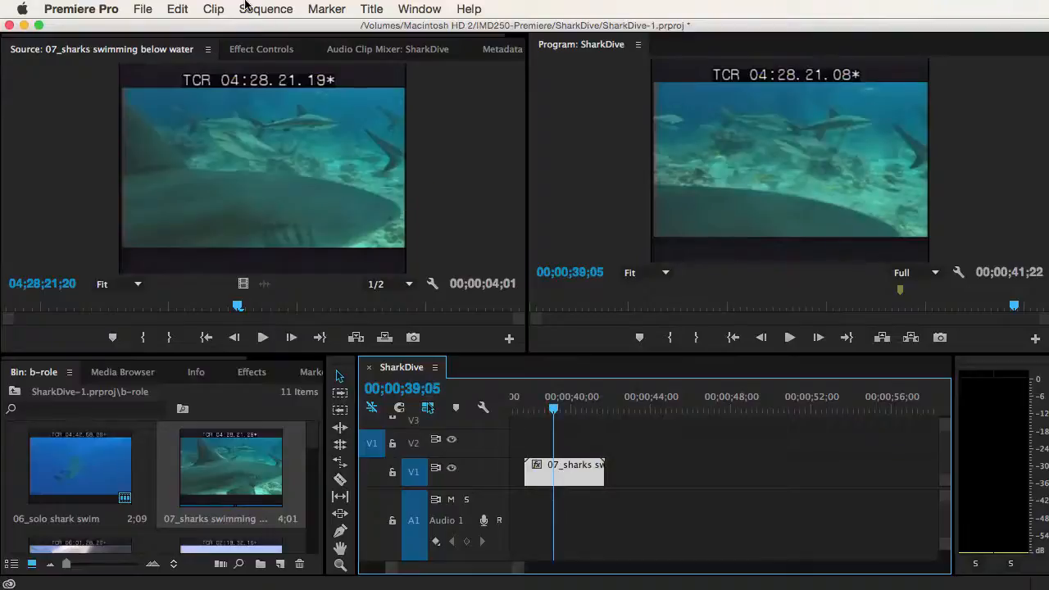
click(214, 8)
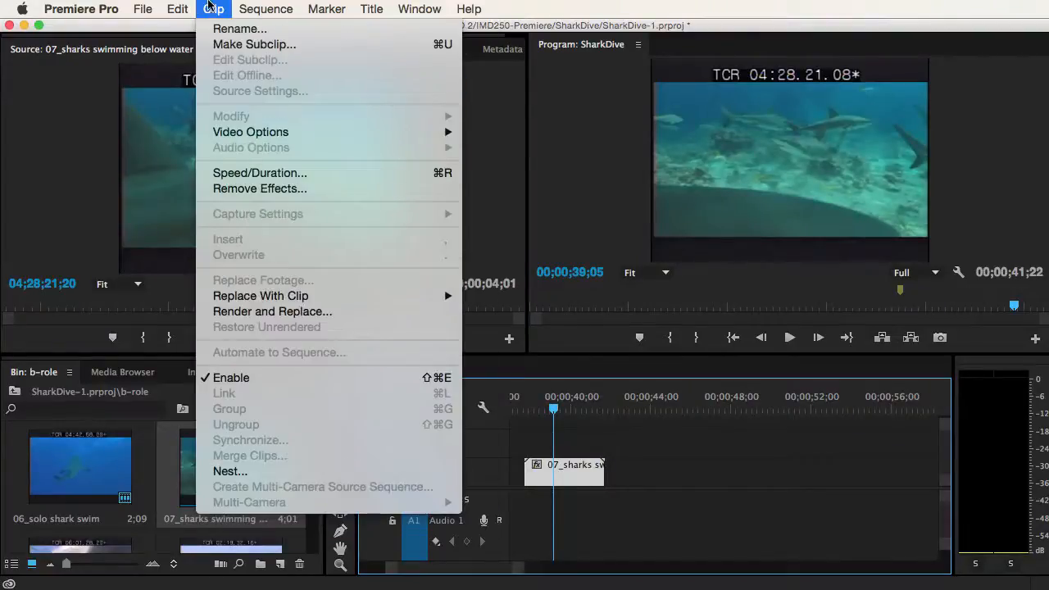
mouse_move(242, 132)
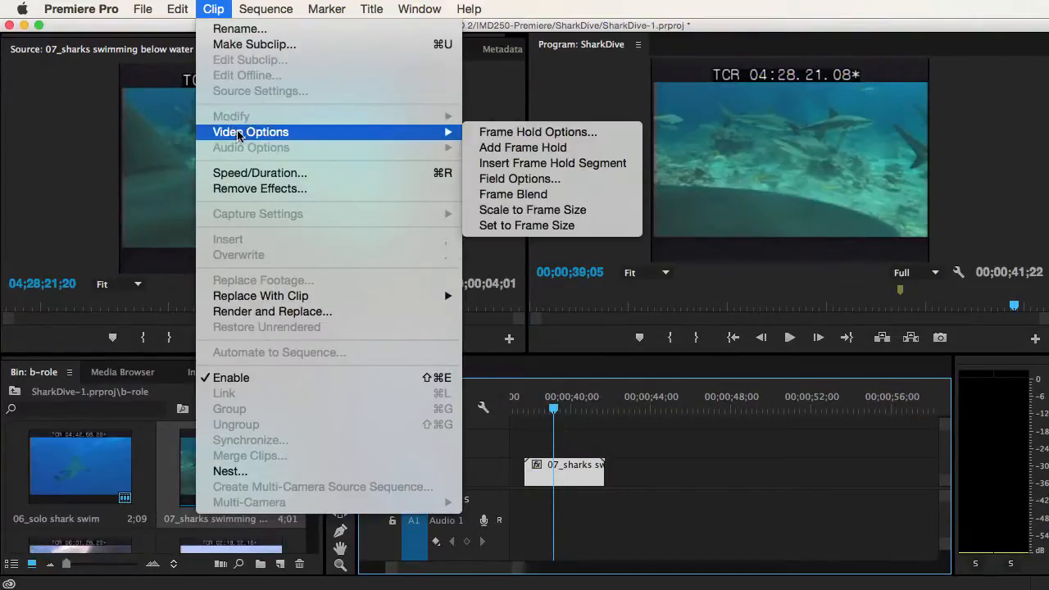
click(562, 134)
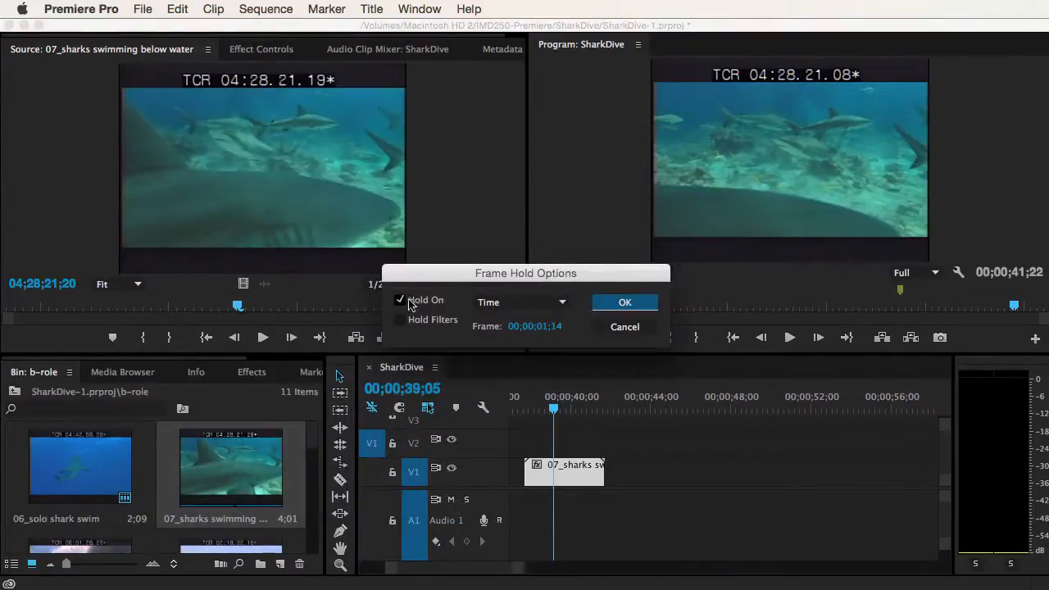
click(545, 303)
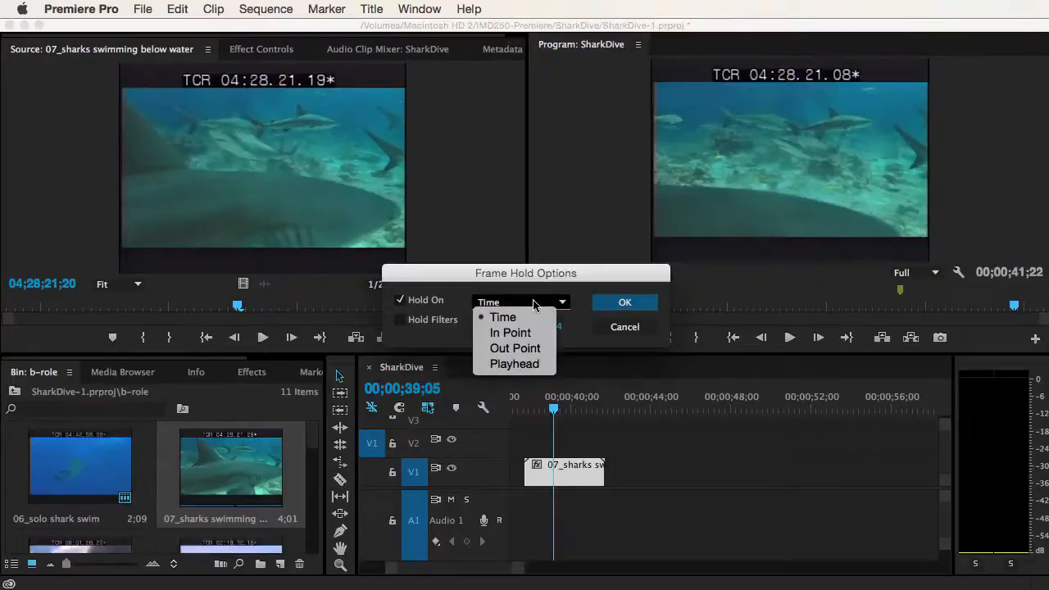
click(527, 368)
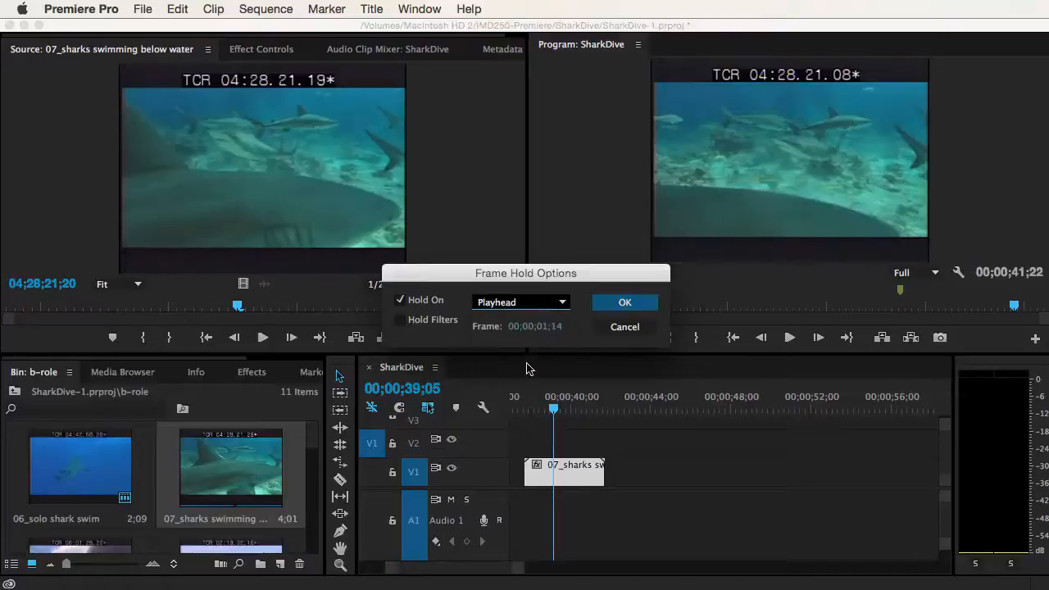
click(625, 305)
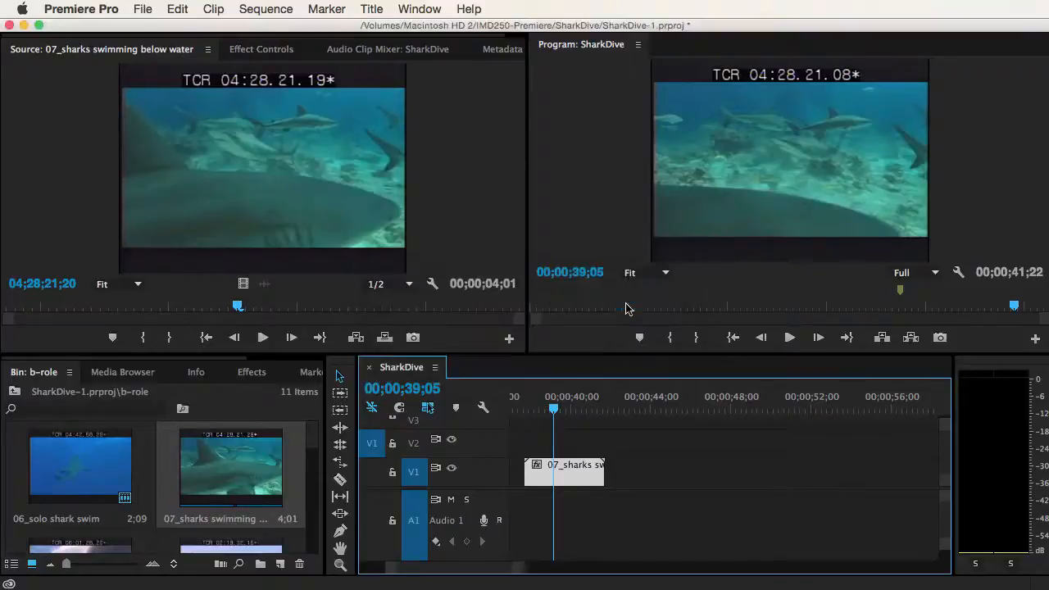
Add a frame hold to the sharks clip at 00;00;40;13.
drag(562, 396, 580, 408)
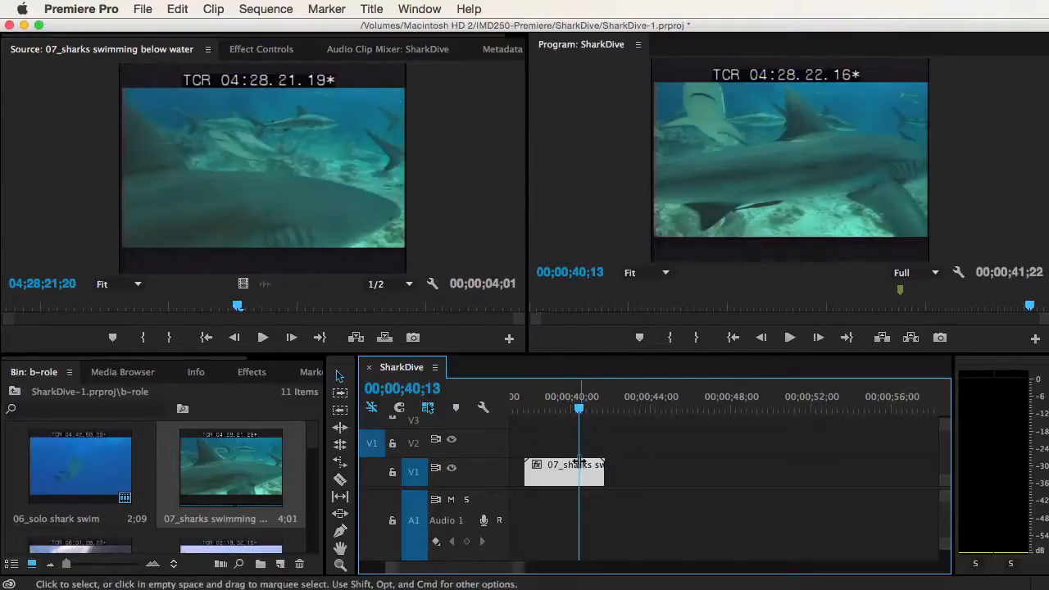
click(219, 8)
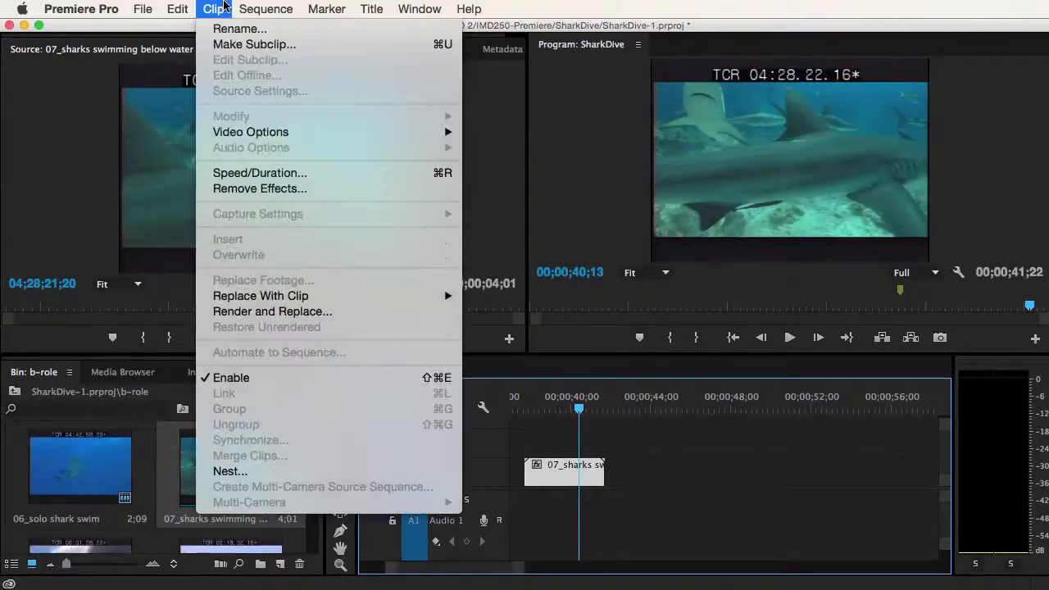
mouse_move(235, 9)
mouse_move(271, 131)
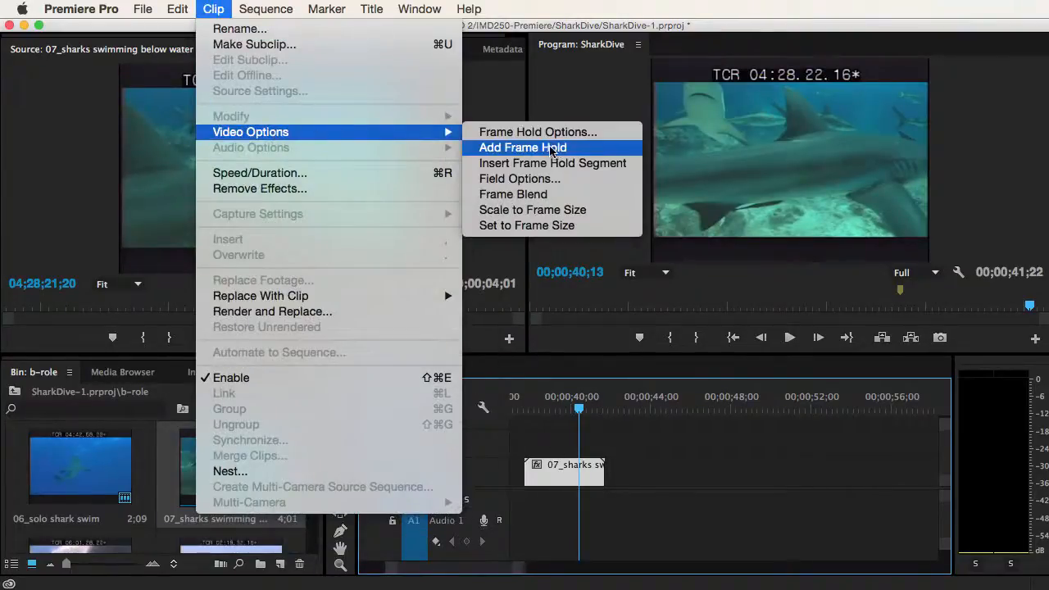
click(522, 148)
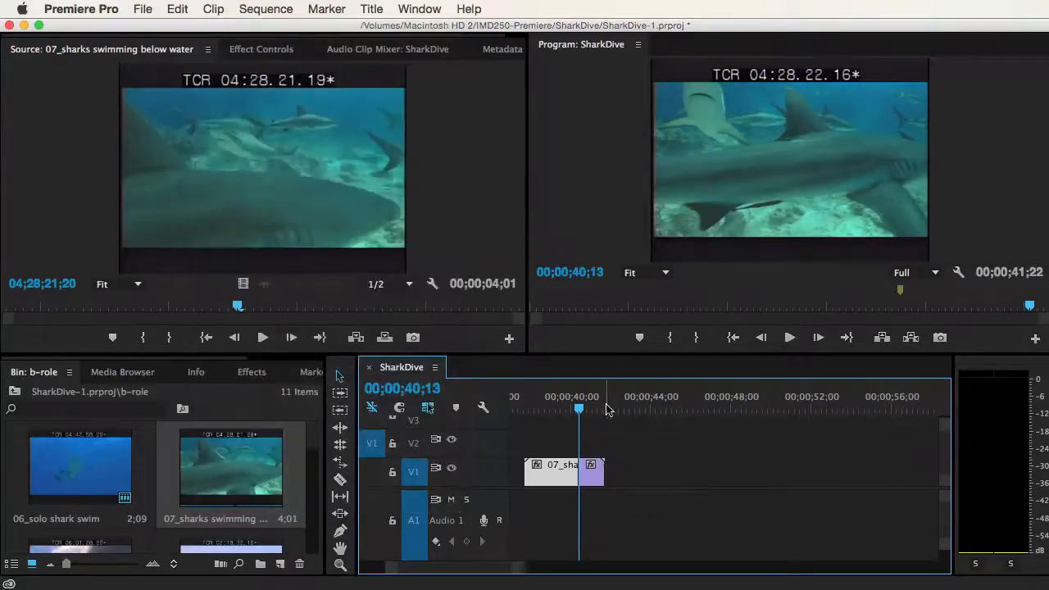
Play the sharks clip across the added frame hold to check where the picture freezes.
mouse_move(578, 409)
mouse_down()
mouse_move(555, 410)
mouse_move(591, 410)
mouse_move(564, 410)
mouse_move(574, 410)
mouse_up()
key(space)
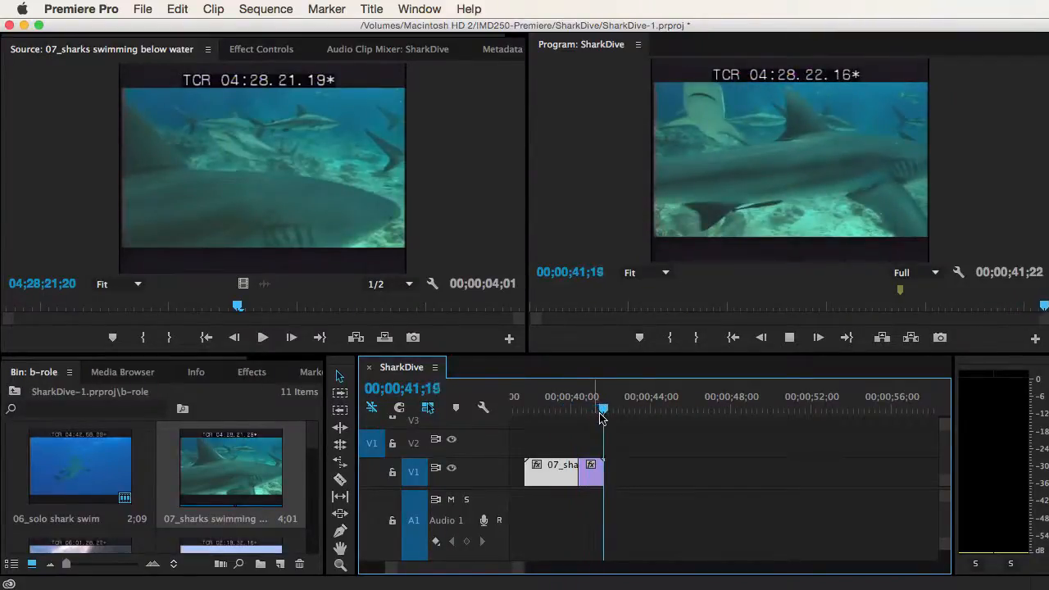
key(Home)
key(space)
scroll(725, 464, down, 10)
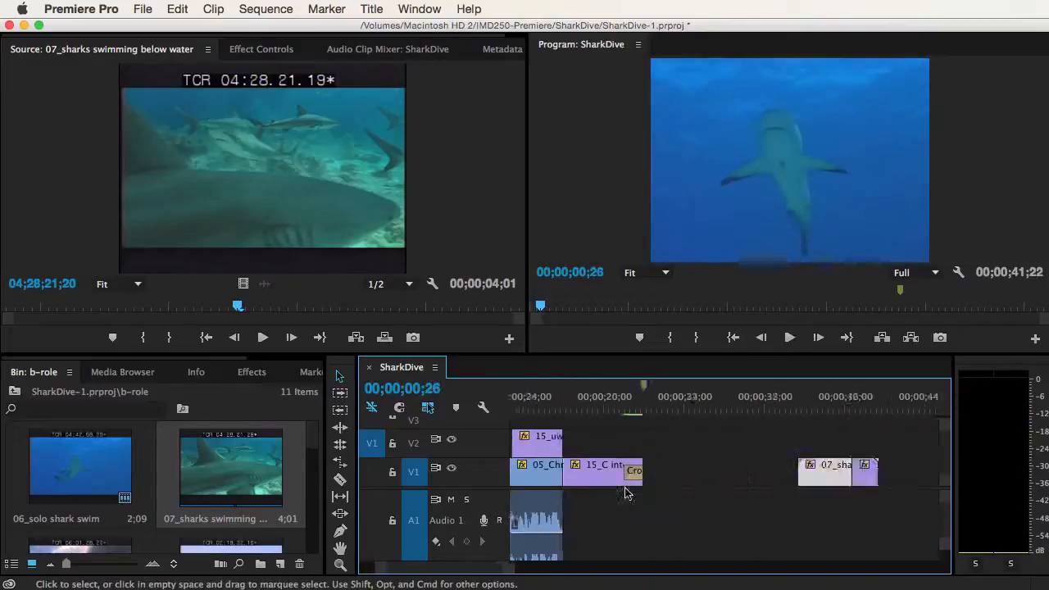
scroll(724, 464, up, 5)
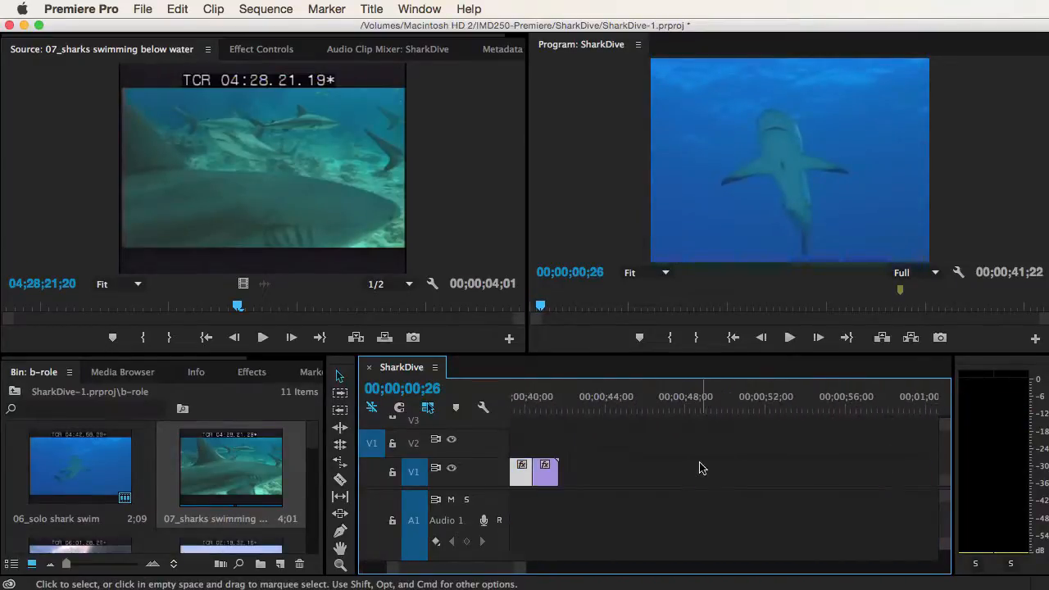
scroll(656, 466, up, 2)
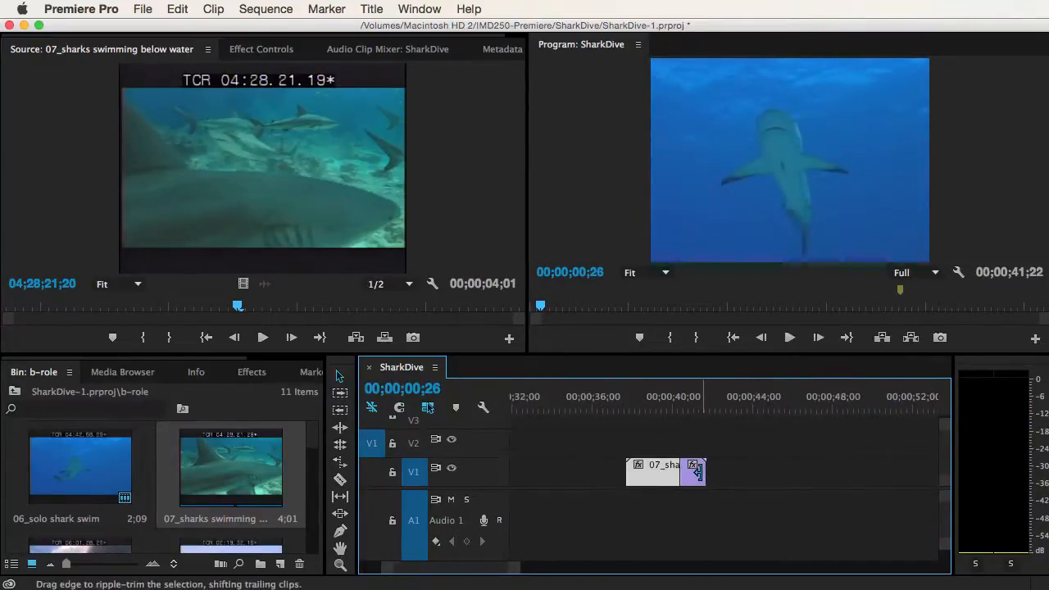
Insert a frame hold segment into the sharks clip at 00;00;40;02.
drag(675, 409, 669, 412)
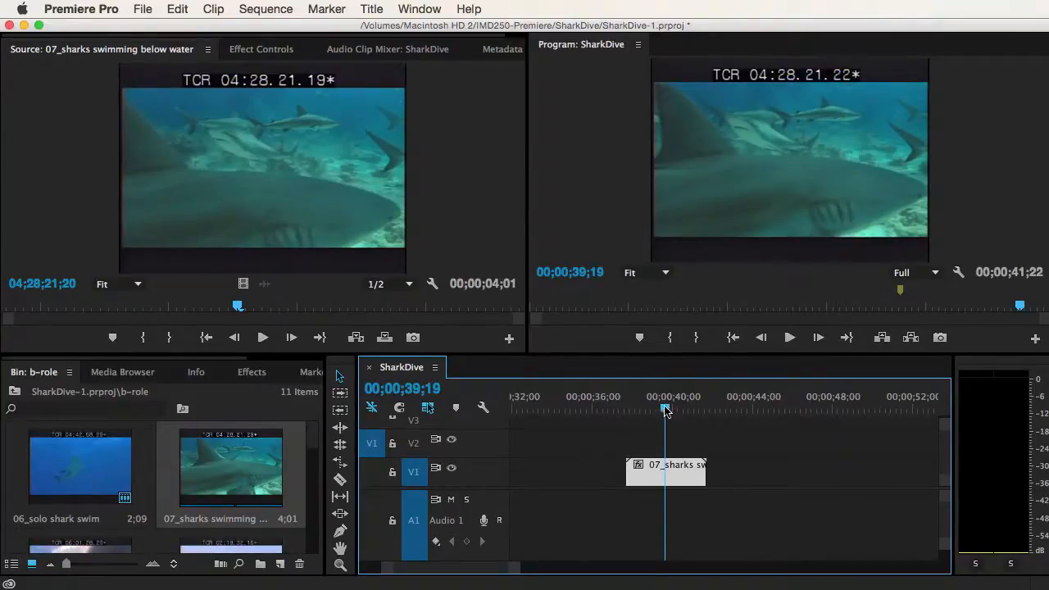
drag(666, 412, 673, 410)
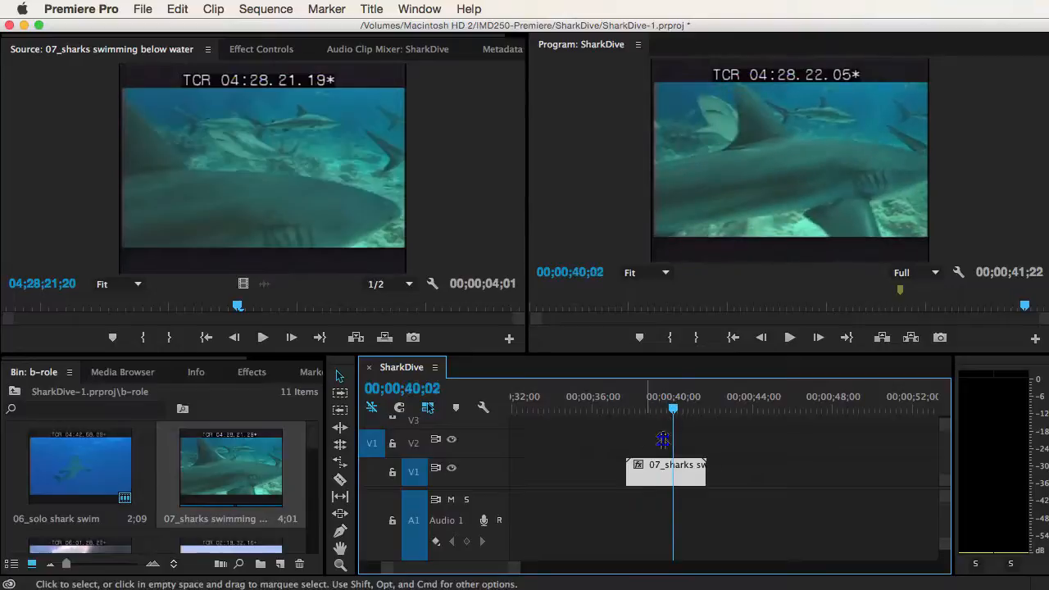
click(222, 7)
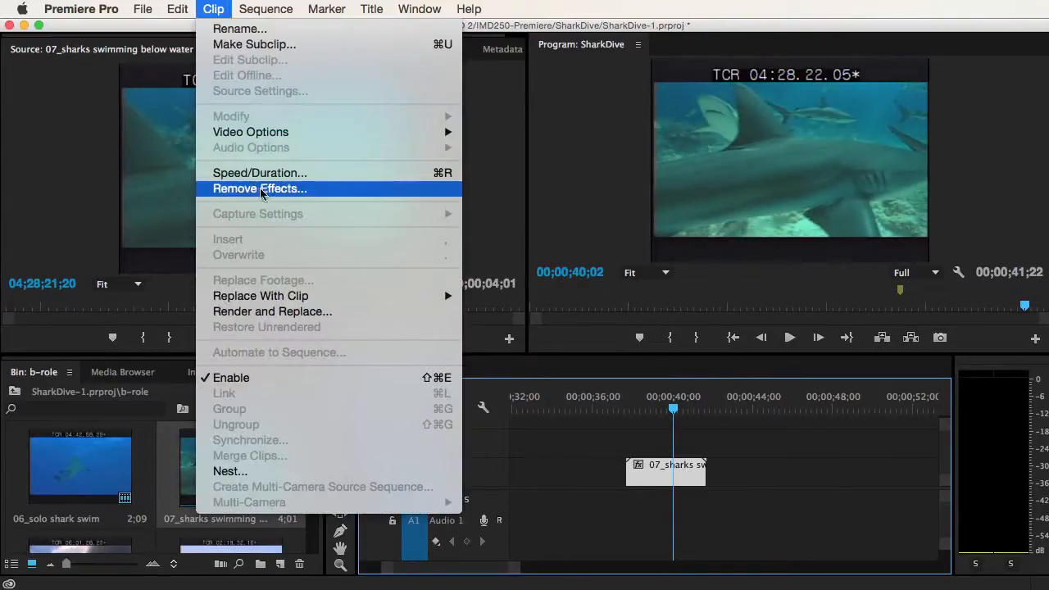
mouse_move(345, 134)
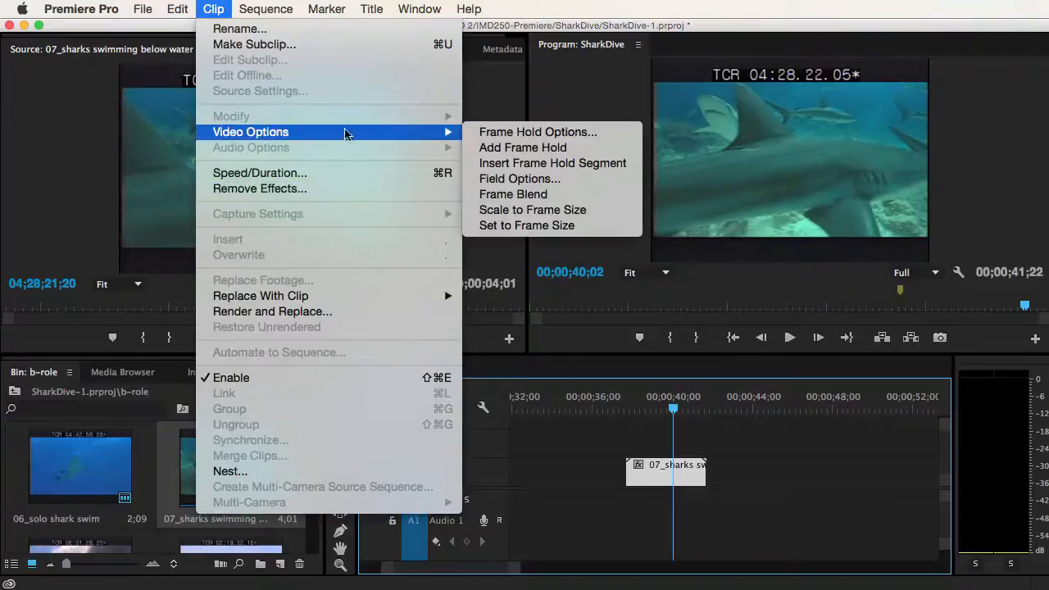
click(573, 163)
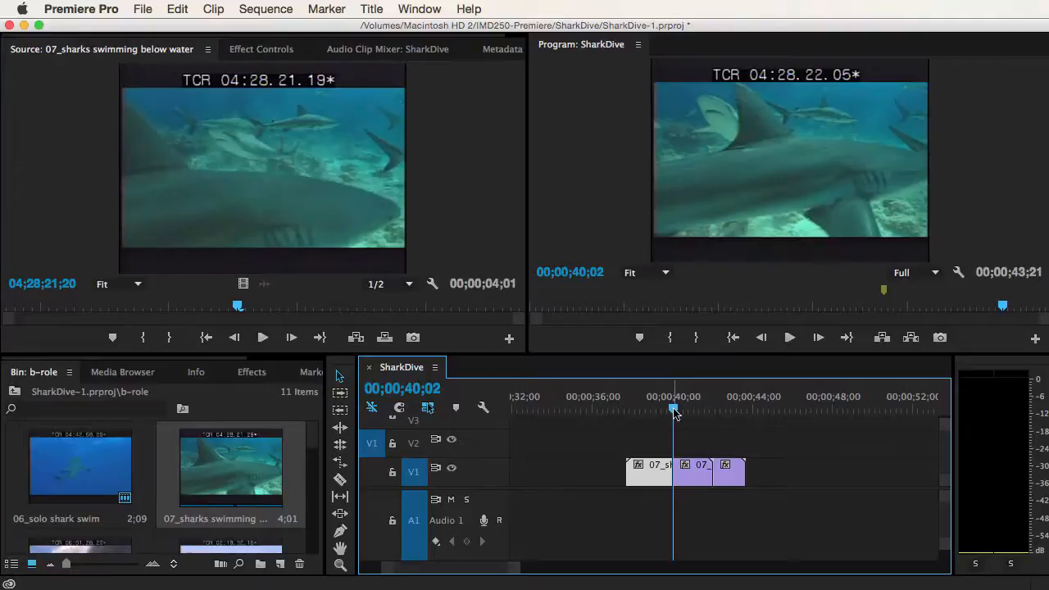
Play back the sharks clip through the inserted frame hold segment, and undo that insertion.
key(space)
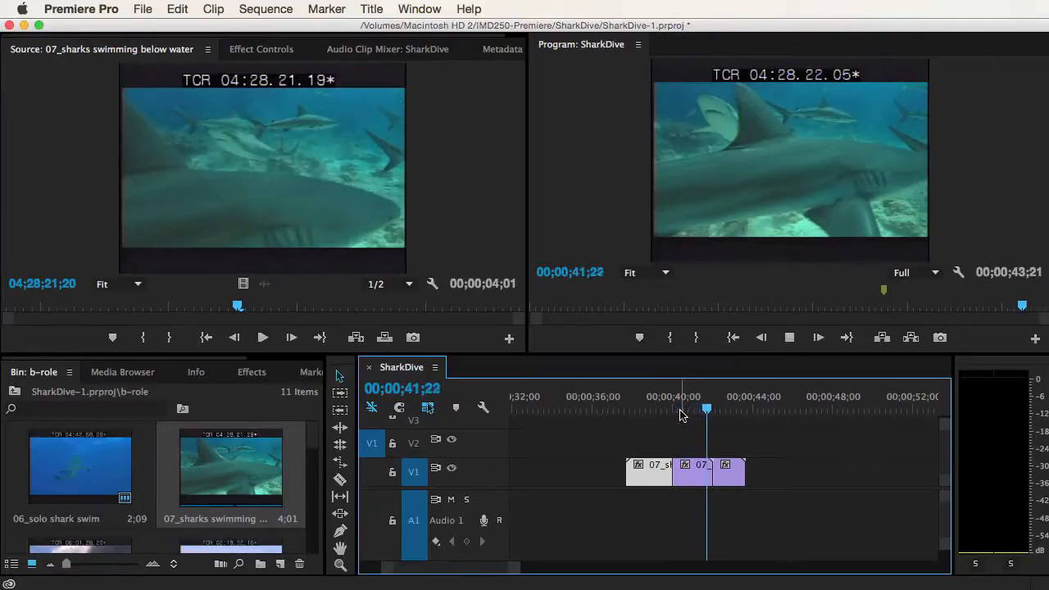
click(692, 408)
click(660, 409)
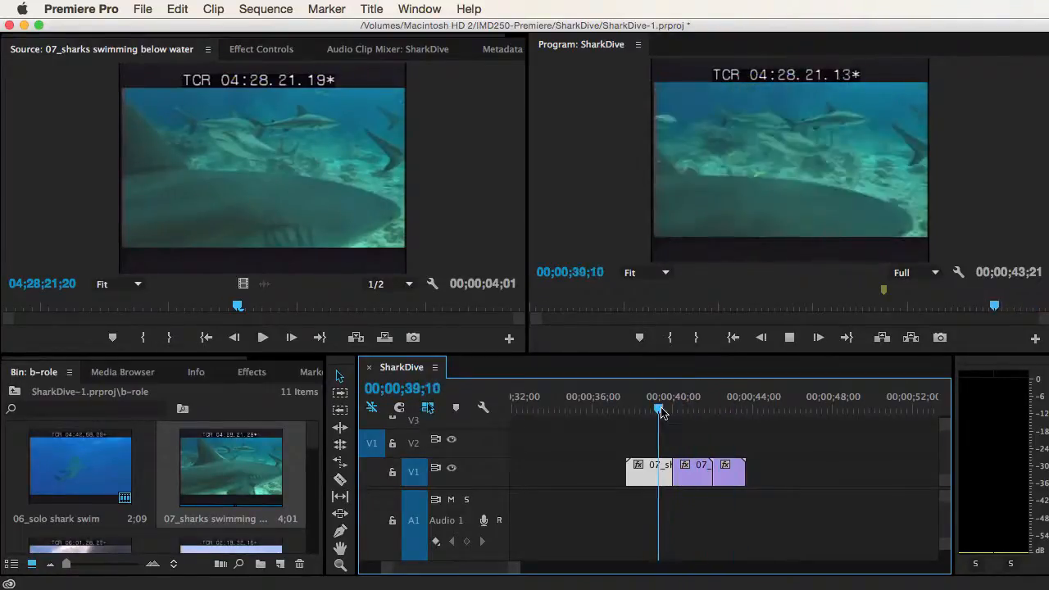
key(space)
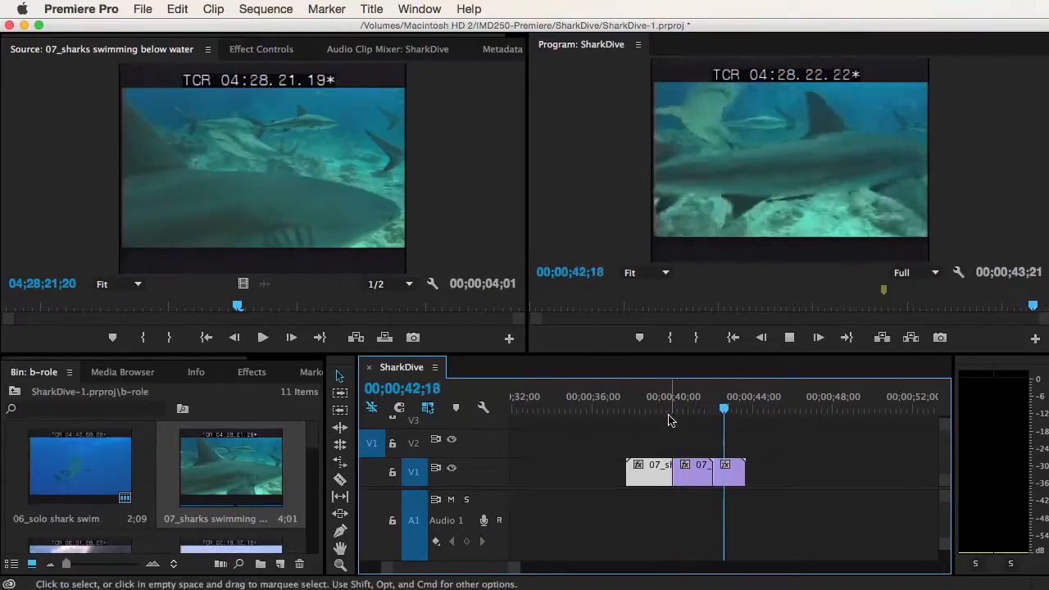
click(689, 409)
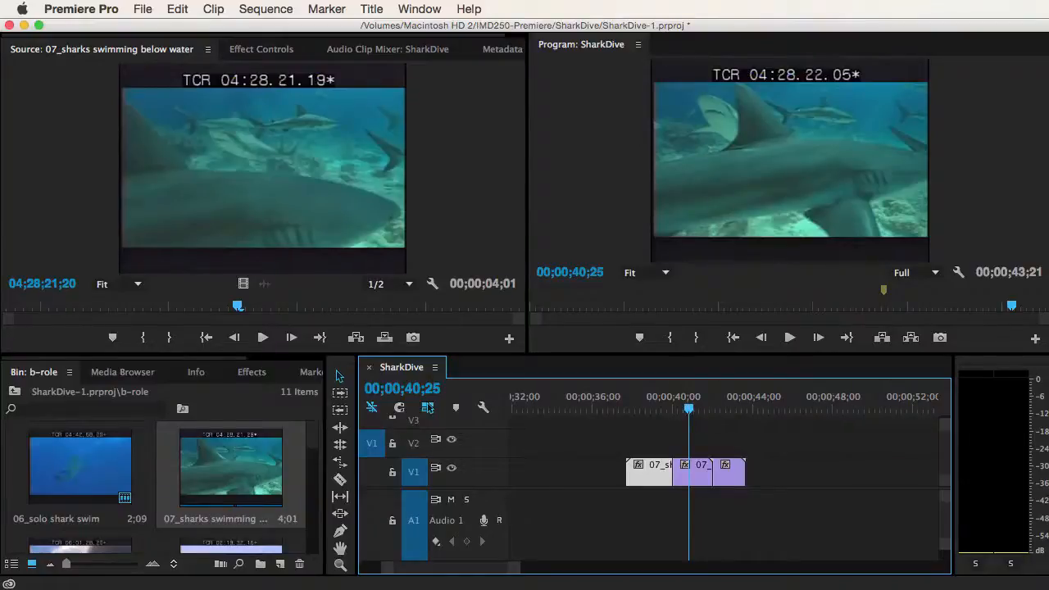
key(super+z)
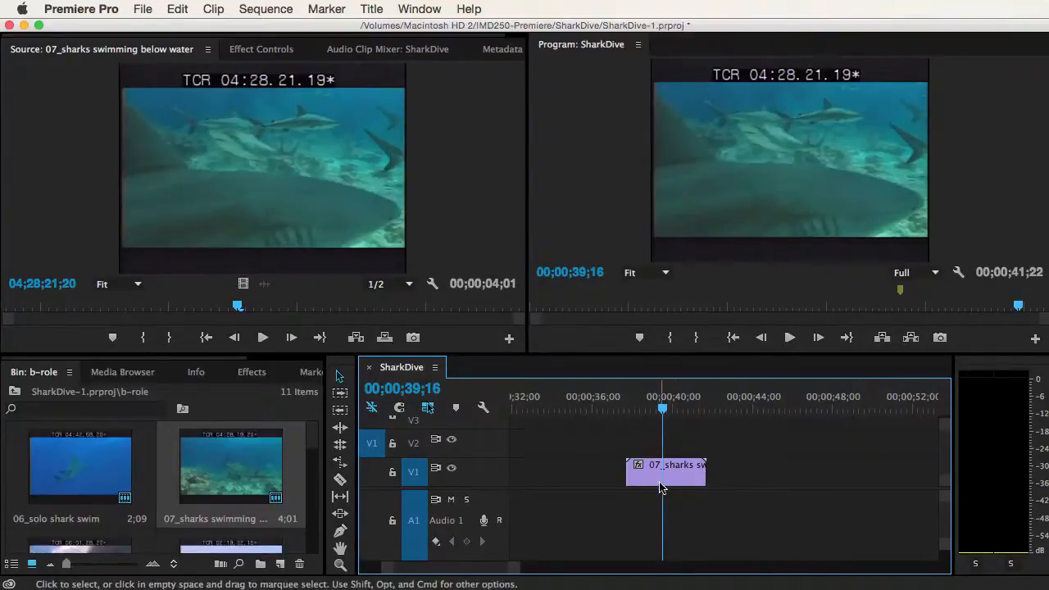
Set the speed of the sharks clip in the SharkDive sequence to 200%.
mouse_move(663, 407)
mouse_down()
mouse_move(672, 410)
mouse_move(649, 412)
mouse_move(688, 410)
mouse_move(630, 409)
mouse_move(695, 410)
mouse_move(664, 414)
mouse_up()
click(698, 485)
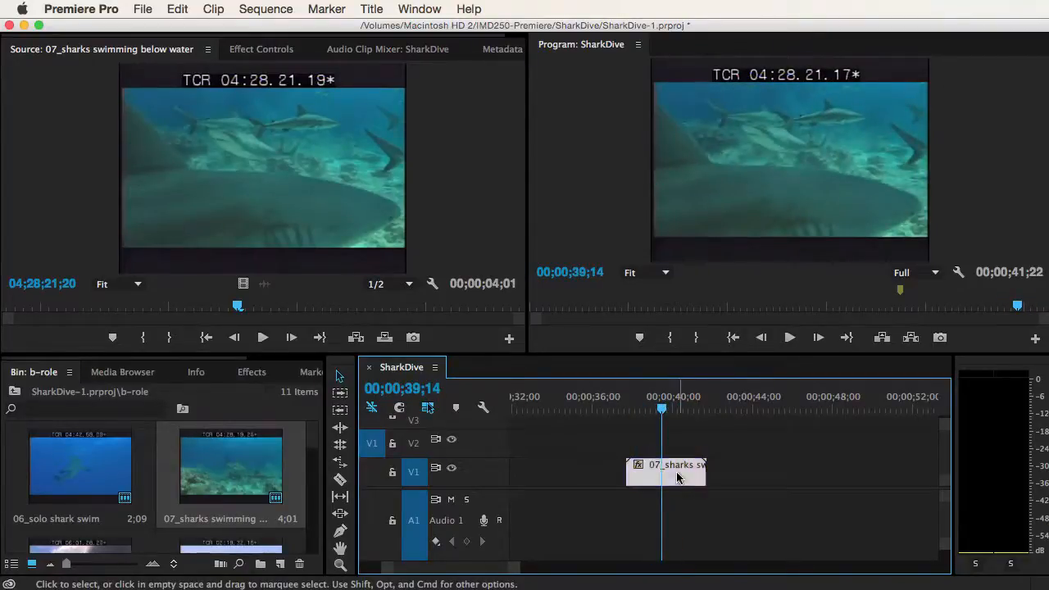
click(271, 9)
mouse_move(229, 7)
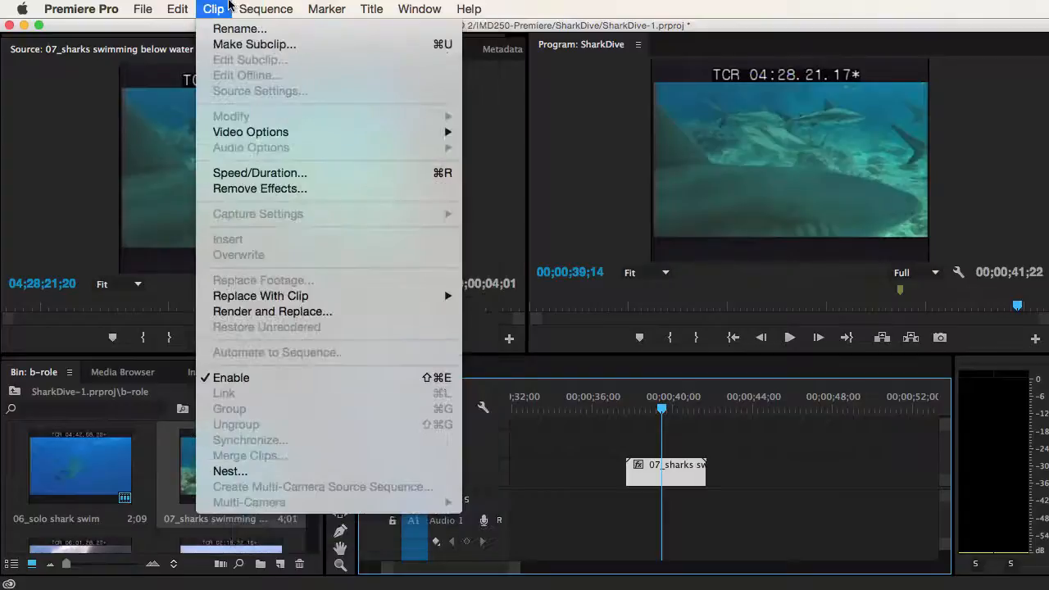
click(284, 176)
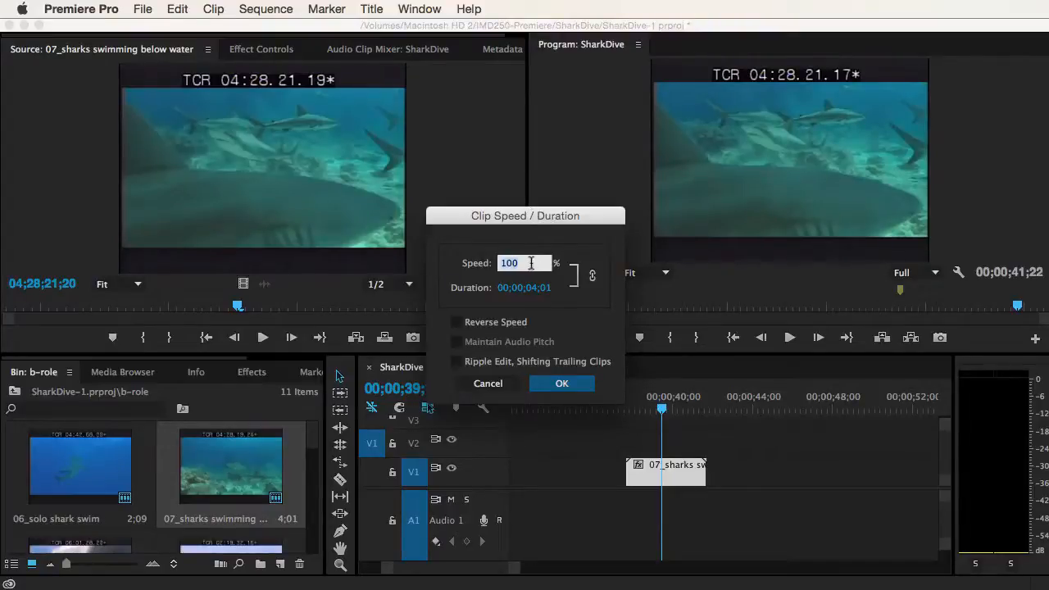
text(200)
click(563, 384)
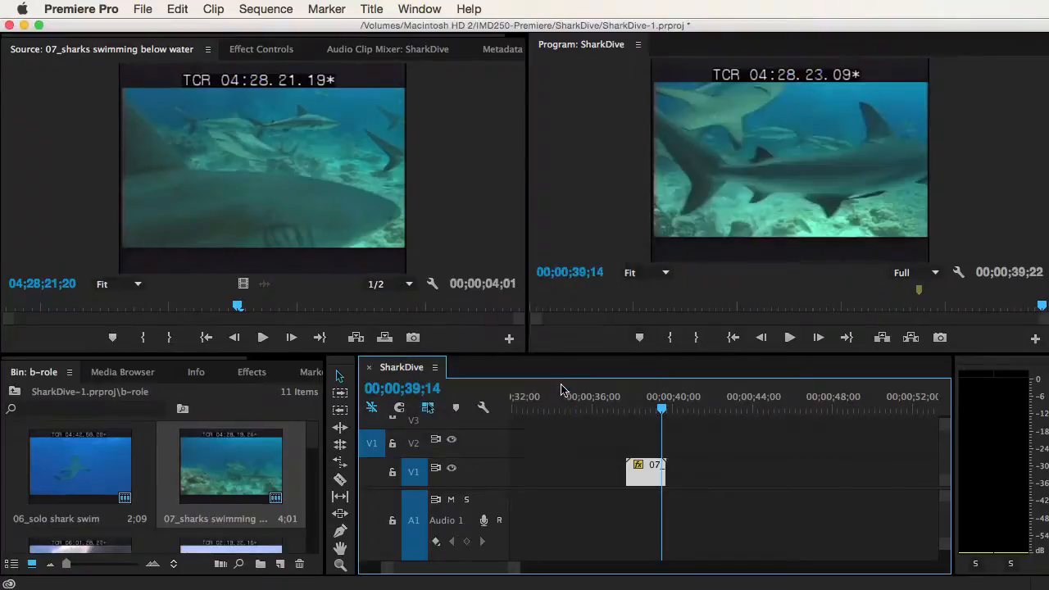
Play the sped-up sharks clip from its start, and undo the speed change.
drag(630, 410, 620, 413)
key(space)
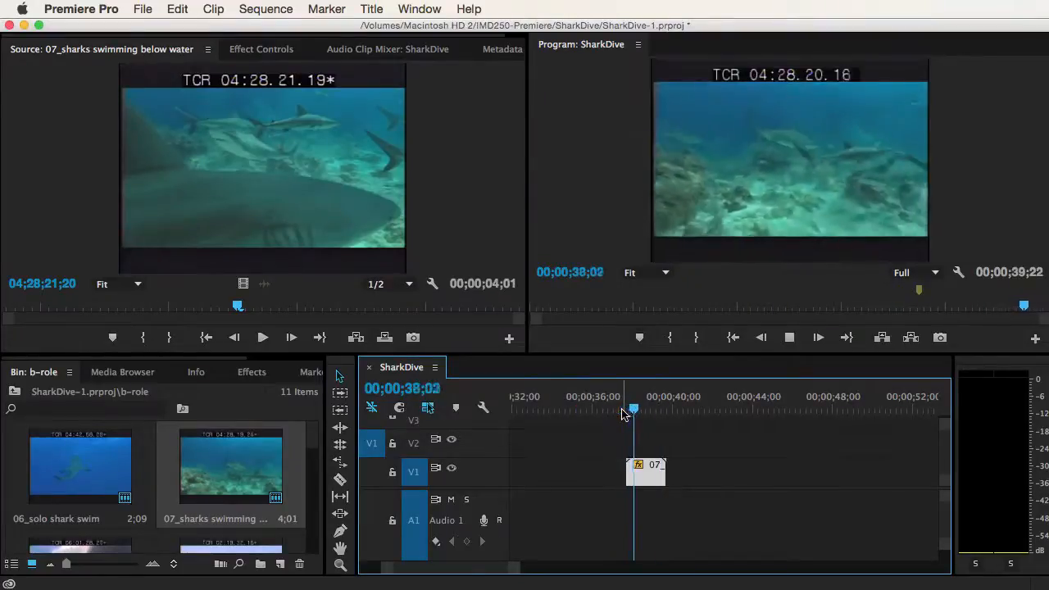
key(super+z)
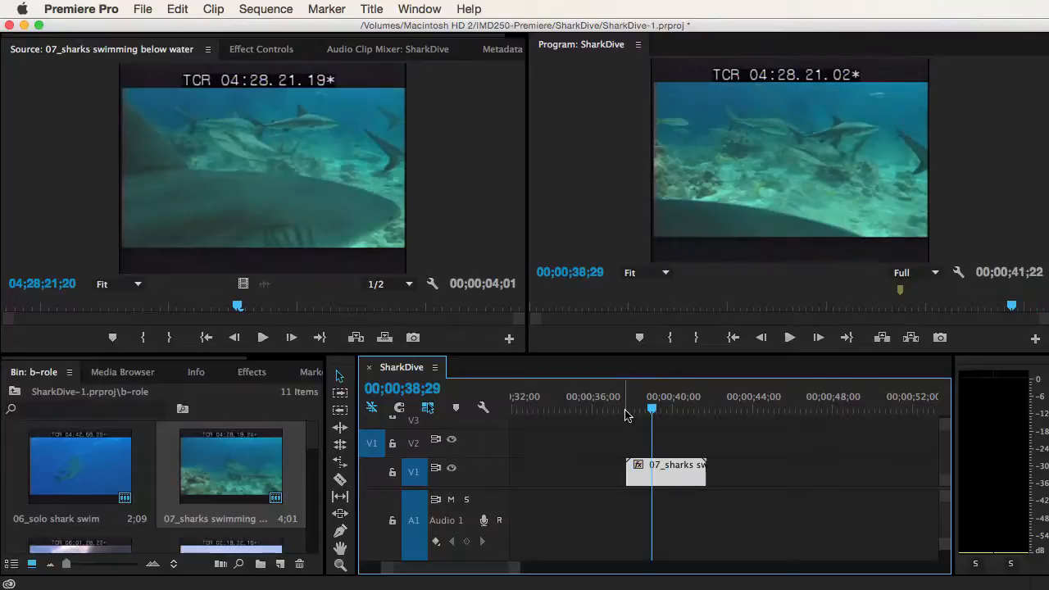
Set the sharks clip's speed to 50%.
click(261, 8)
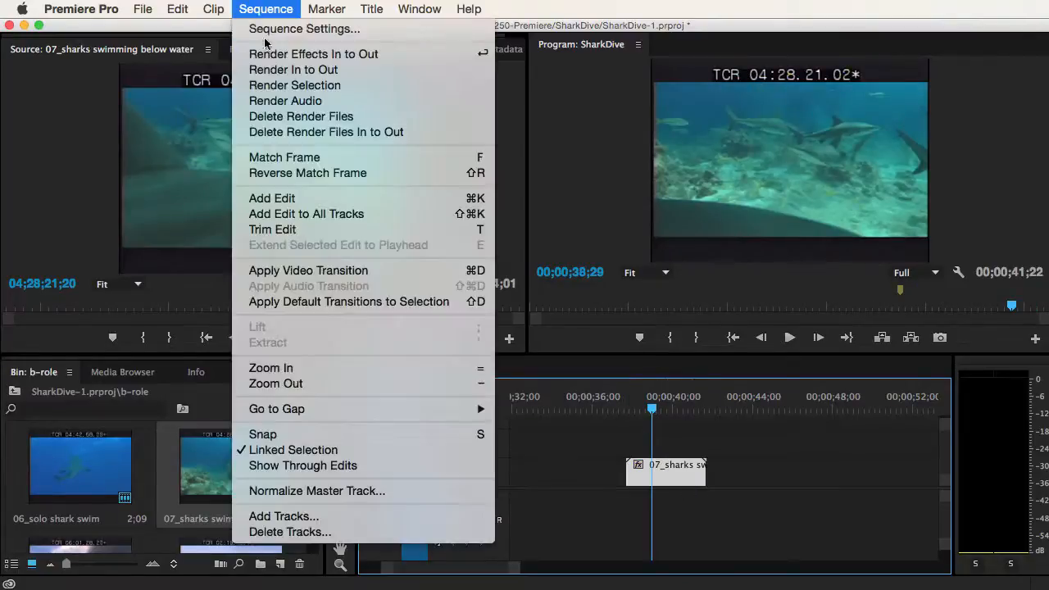
mouse_move(225, 4)
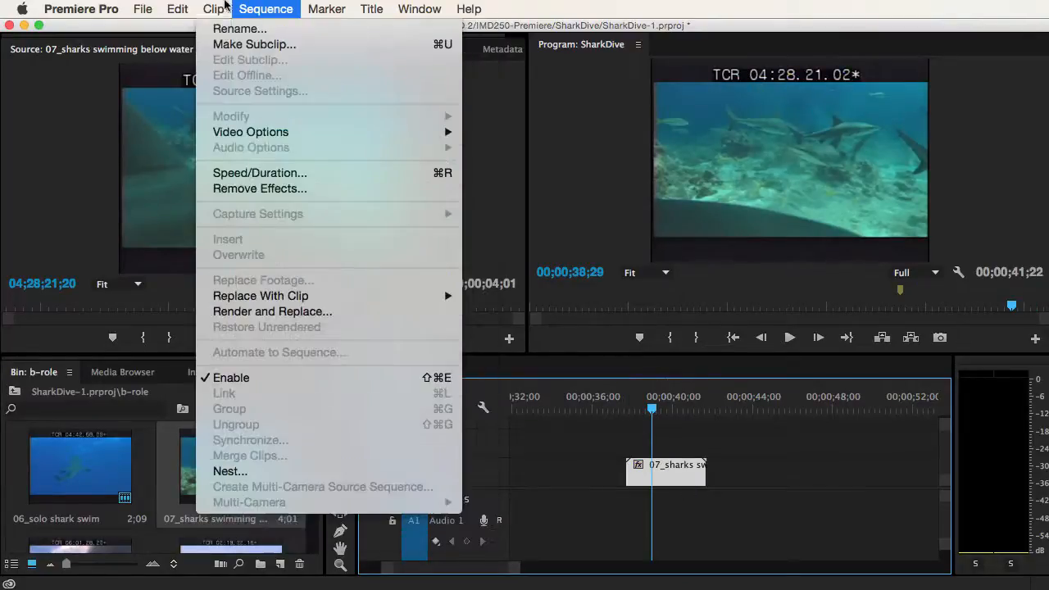
click(256, 173)
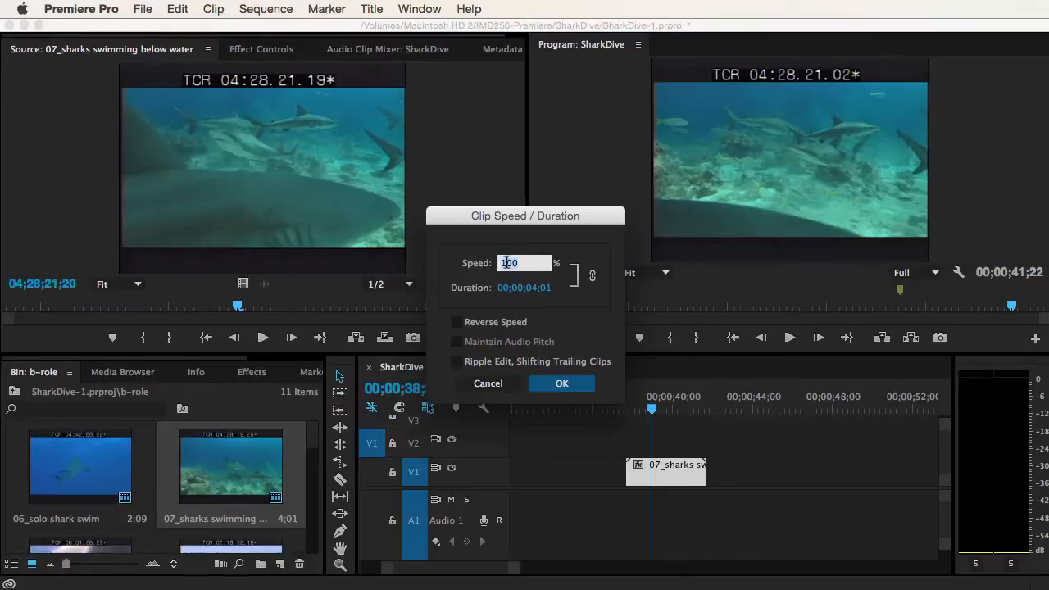
text(50)
click(565, 383)
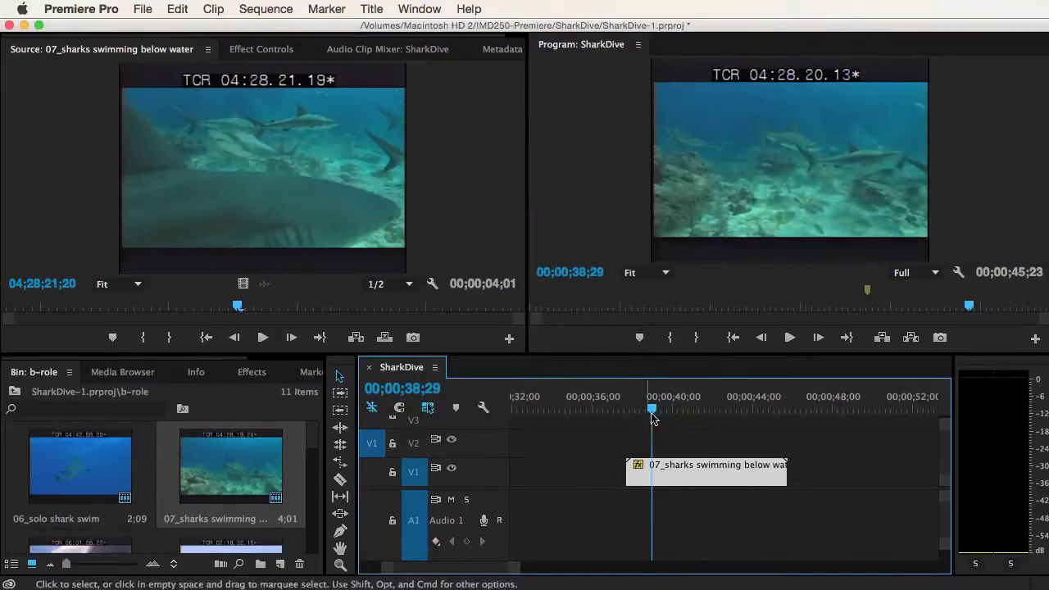
Play back the slowed-down sharks clip from near its start, and undo the 50% speed change.
drag(650, 410, 642, 414)
key(space)
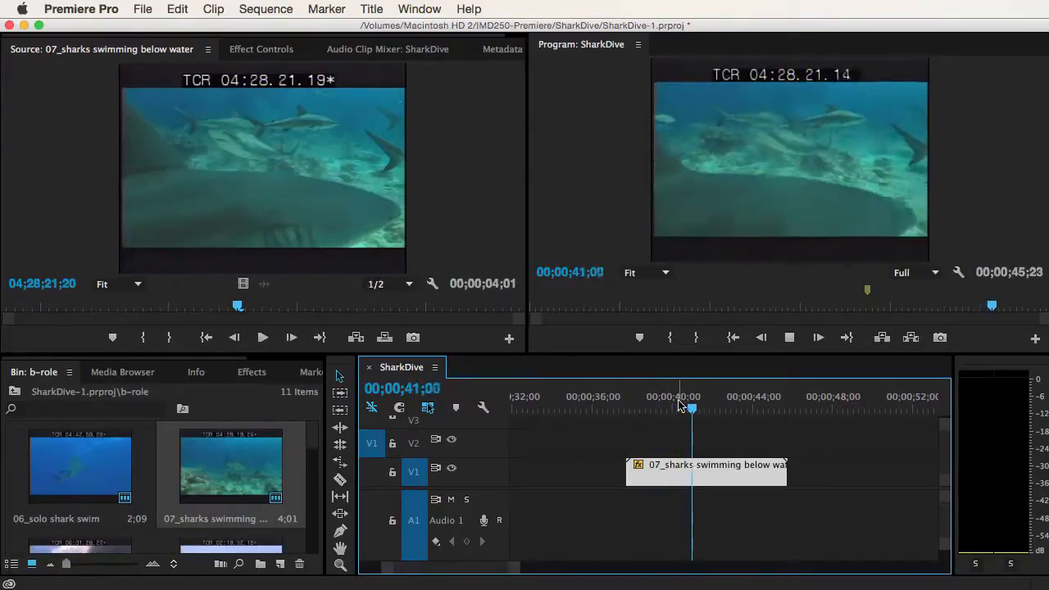
key(space)
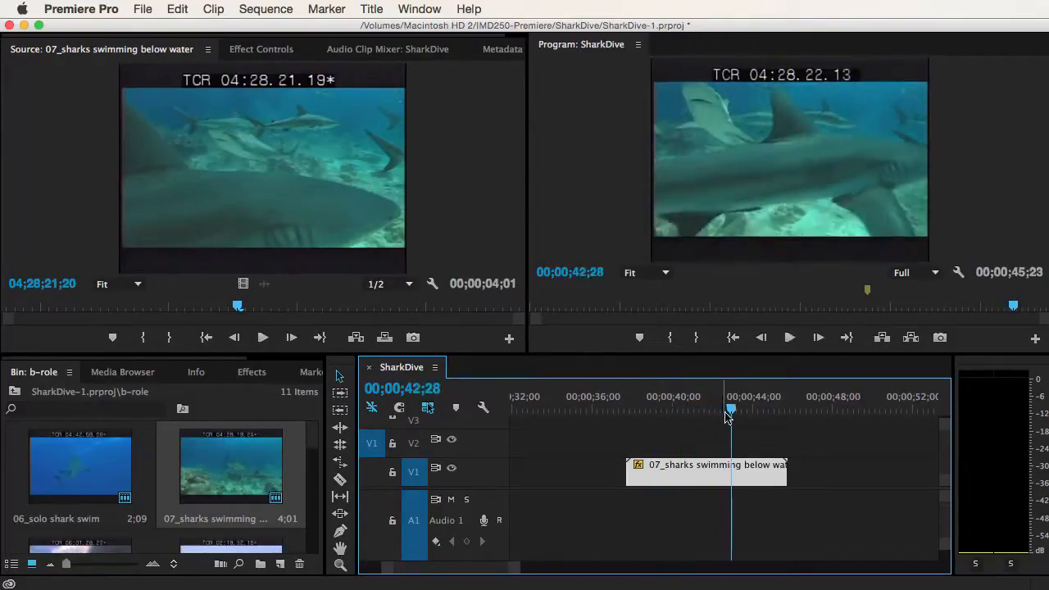
drag(727, 410, 668, 411)
key(super+z)
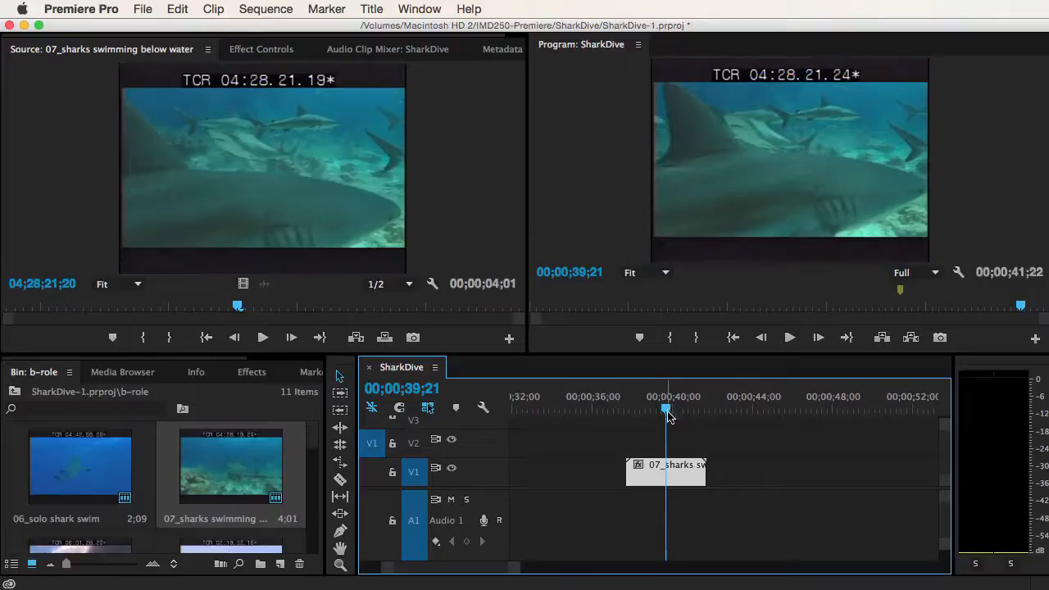
mouse_move(667, 411)
mouse_down()
mouse_move(632, 410)
mouse_move(683, 409)
mouse_move(626, 417)
mouse_move(679, 422)
mouse_move(663, 424)
mouse_up()
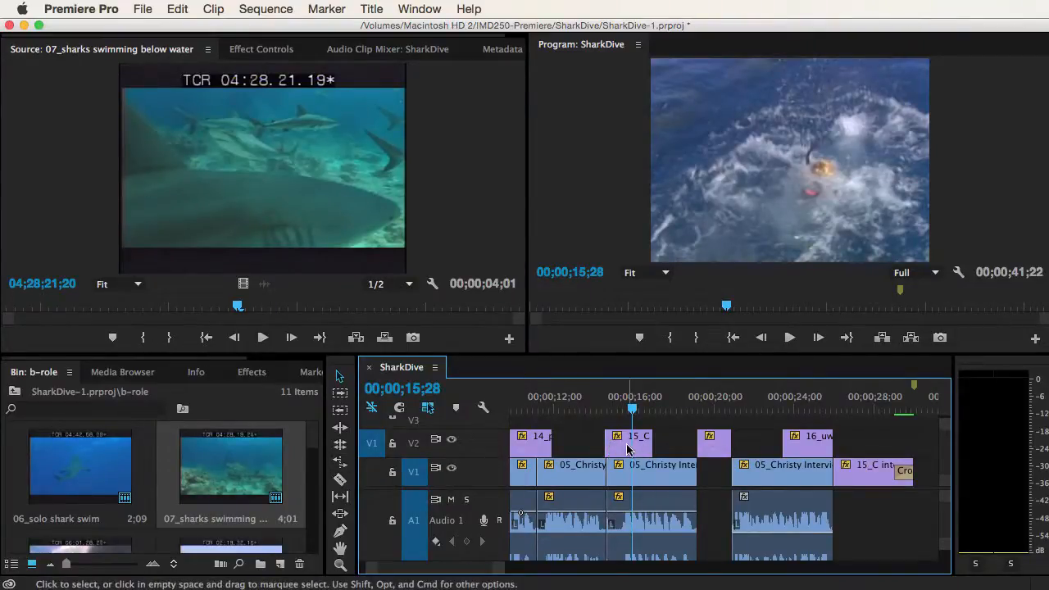
Cut the 15_C clip on V2 at 00;00;15;26 and delete the part after the cut.
mouse_move(636, 410)
mouse_down()
mouse_move(610, 414)
mouse_move(632, 414)
mouse_up()
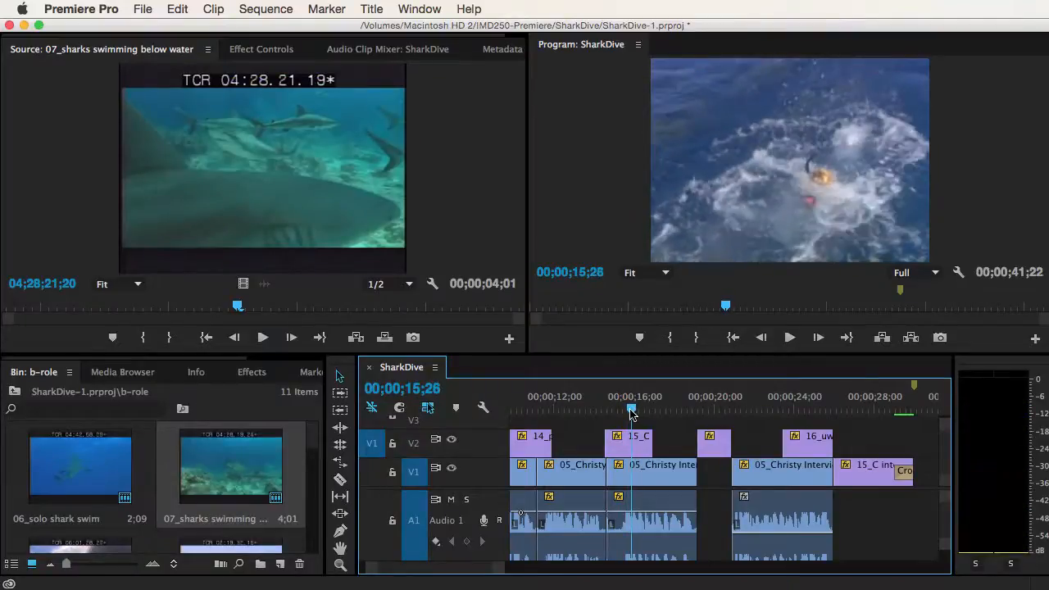
click(339, 479)
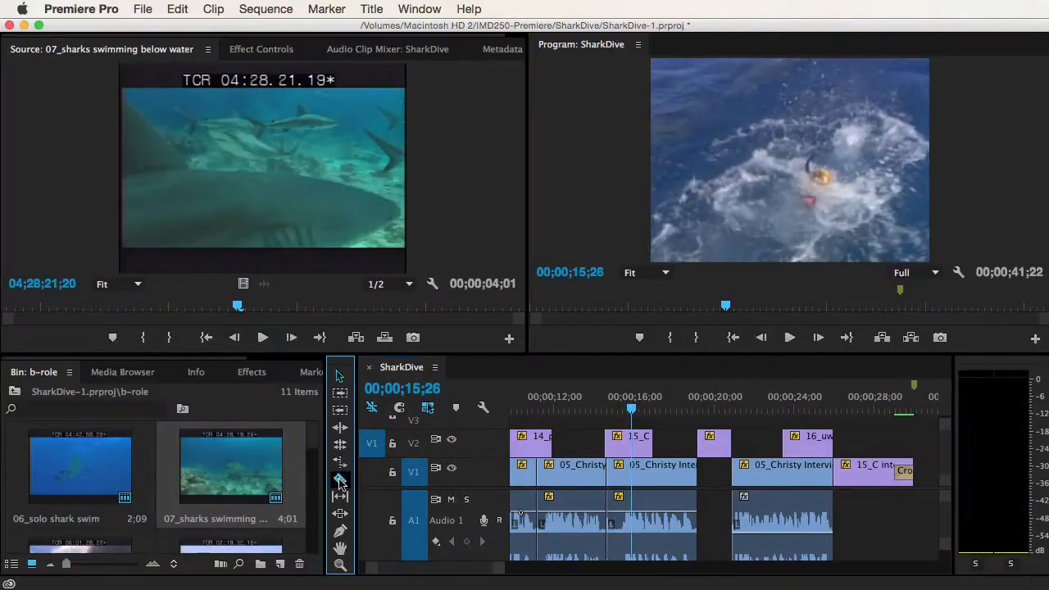
click(636, 449)
key(v)
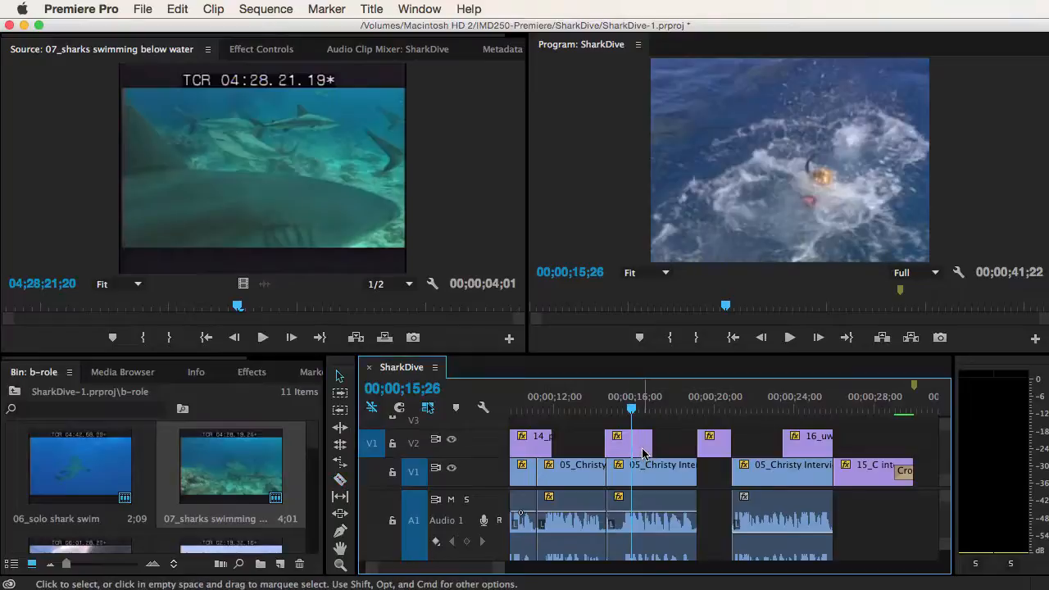
click(641, 447)
key(Delete)
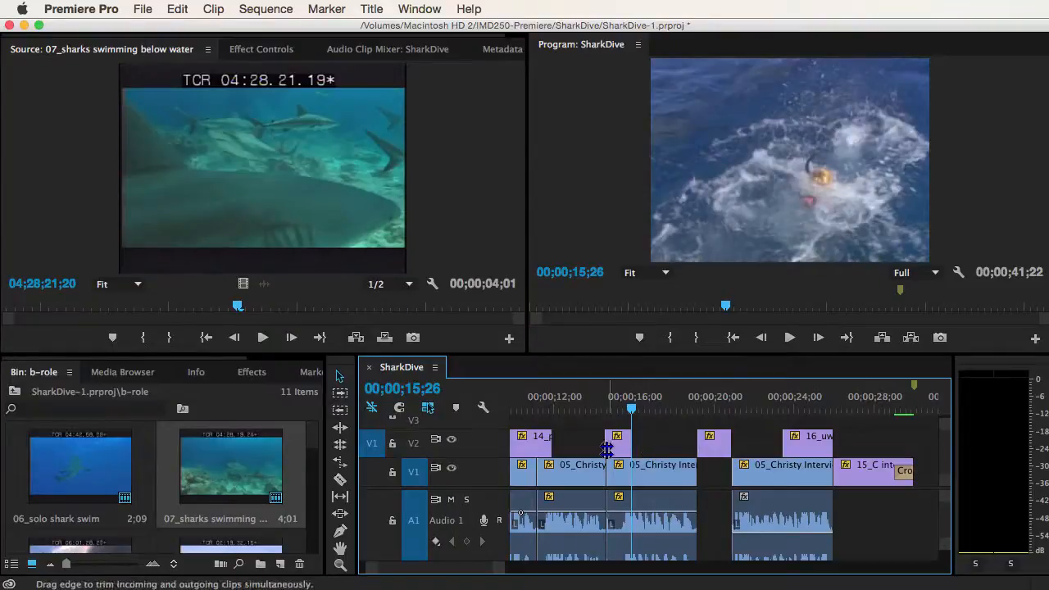
Rate stretch the end of the shortened 15_C clip on V2 to about 17.5 seconds on the timeline.
click(620, 409)
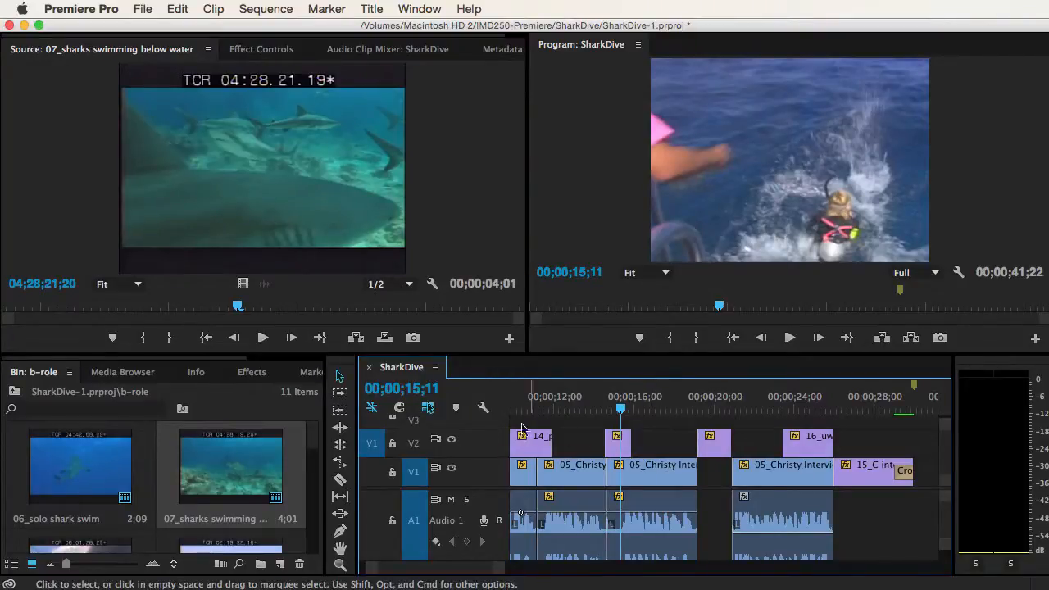
click(341, 463)
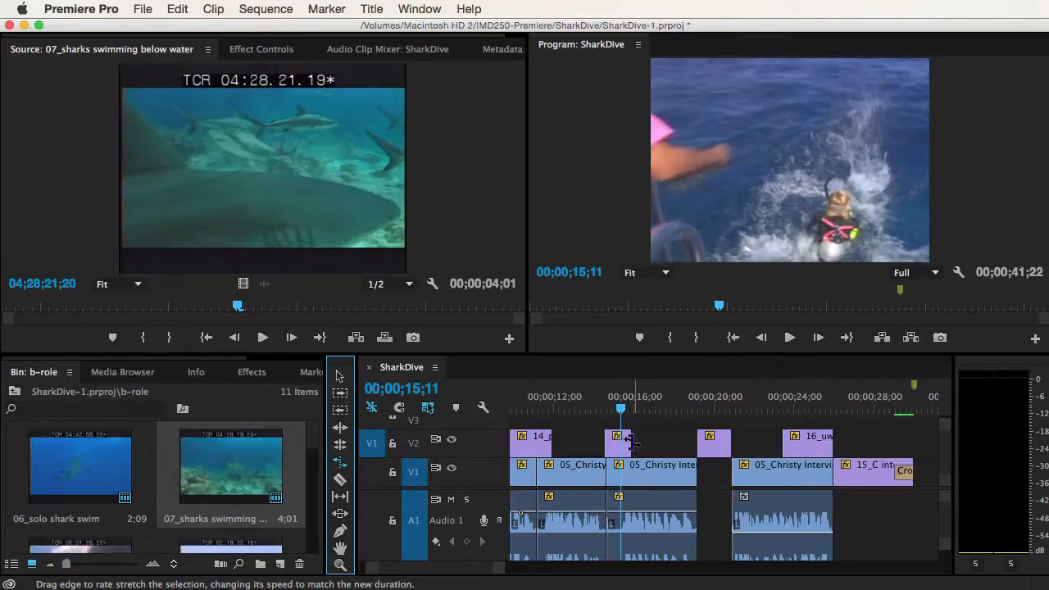
drag(633, 443, 664, 443)
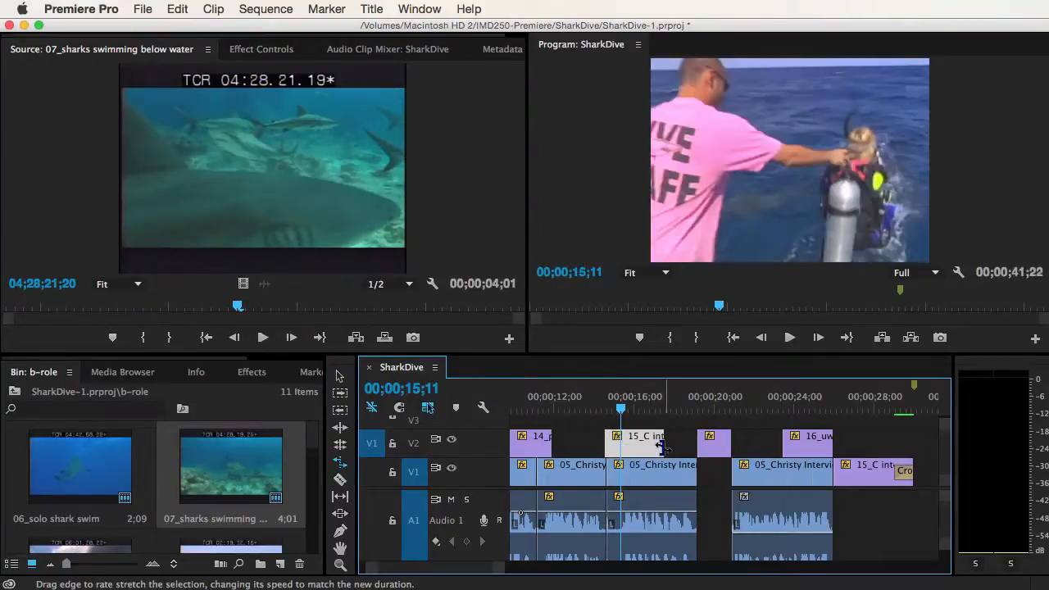
Play the stretched 15_C clip from its start to check its slowed motion.
key(space)
key(space)
drag(618, 413, 607, 412)
key(space)
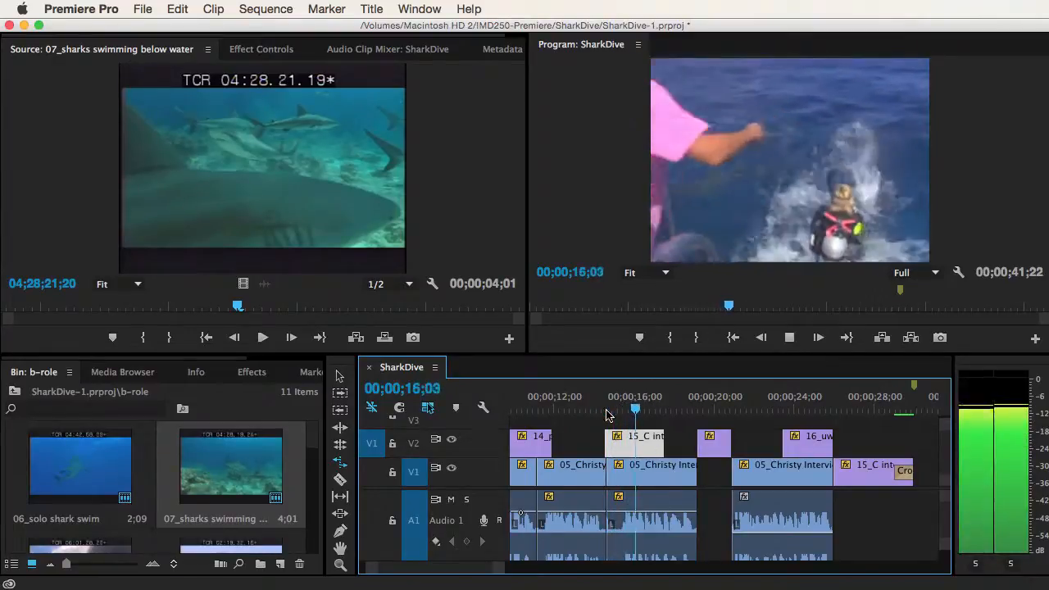
key(space)
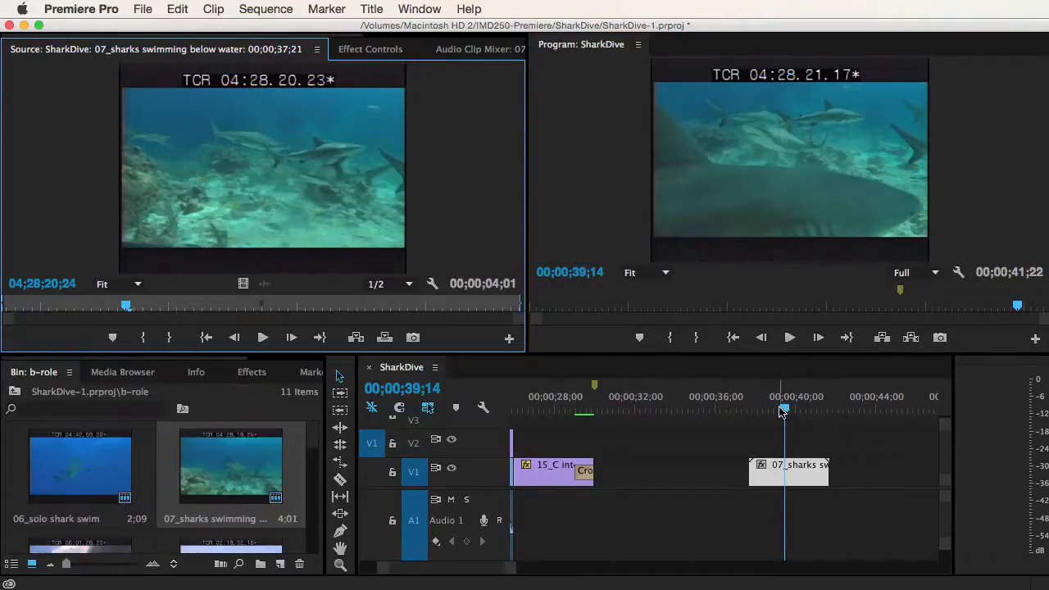
Place the playhead at 00;00;39;10 in the sharks clip and enable keyframing for its Time Remapping speed.
double_click(787, 478)
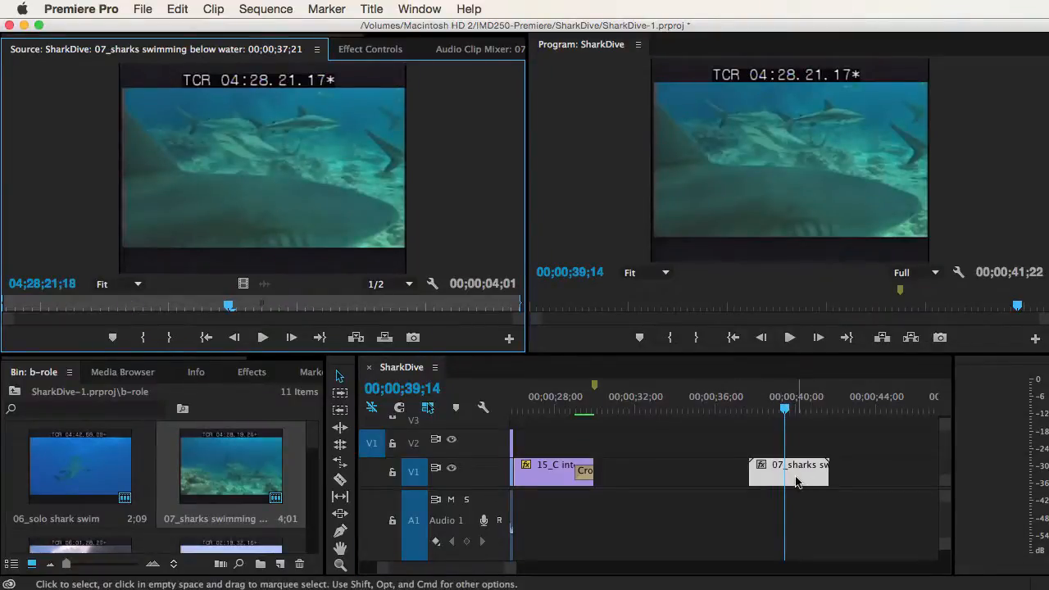
click(785, 413)
mouse_move(785, 412)
mouse_down()
mouse_move(759, 413)
mouse_move(813, 412)
mouse_move(754, 412)
mouse_move(810, 410)
mouse_move(757, 410)
mouse_move(795, 410)
mouse_move(781, 410)
mouse_up()
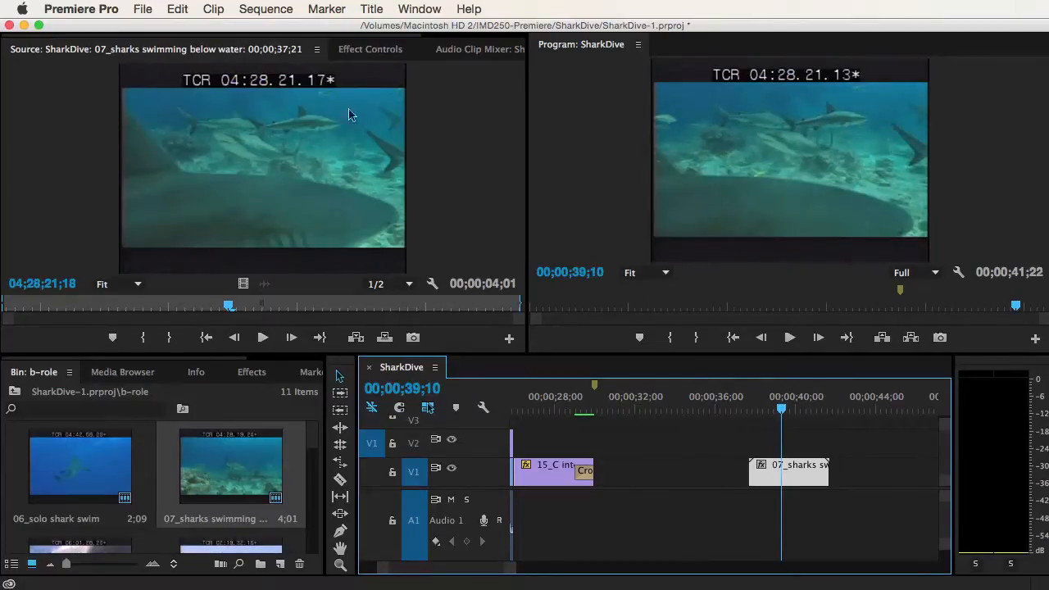
click(373, 52)
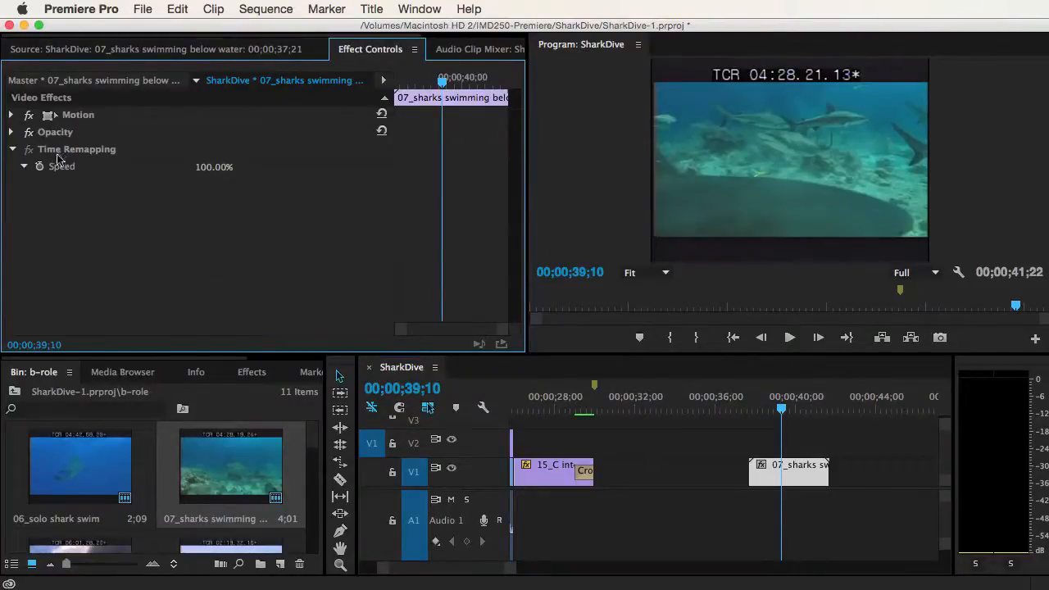
click(12, 149)
click(13, 149)
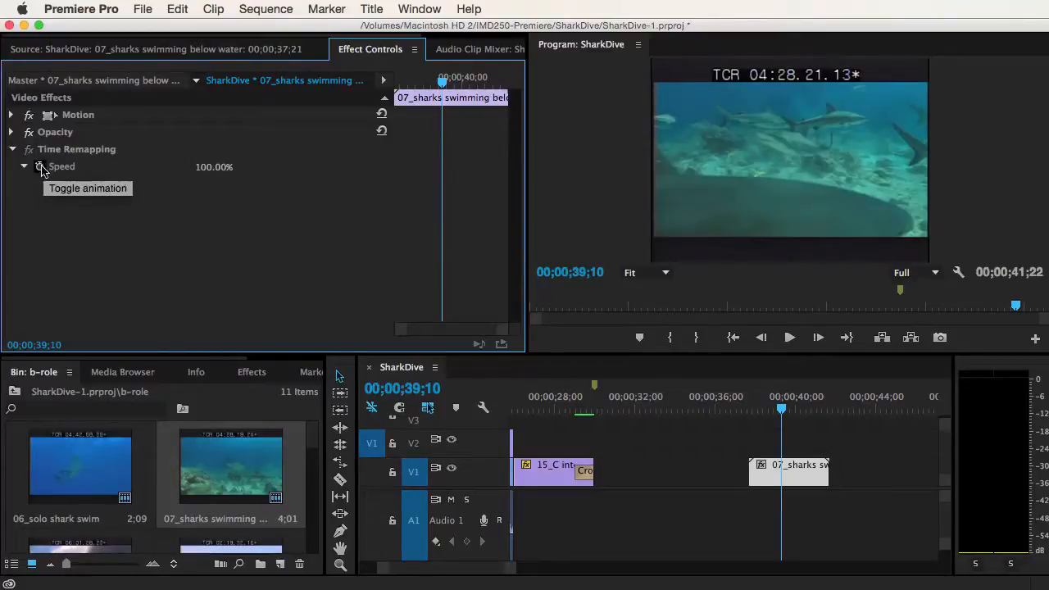
click(41, 169)
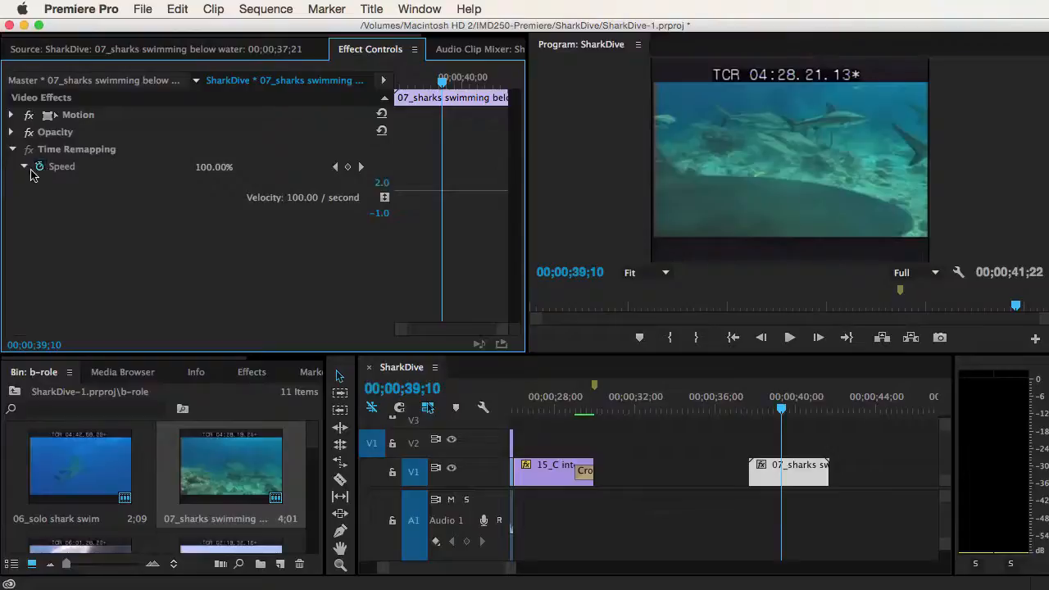
Add Time Remapping speed keyframes to the sharks clip at 00;00;38;26 and 00;00;40;21, and lower the speed between them to 38%.
mouse_move(432, 83)
mouse_down()
mouse_move(398, 82)
mouse_move(507, 77)
mouse_move(396, 79)
mouse_move(450, 74)
mouse_move(427, 82)
mouse_up()
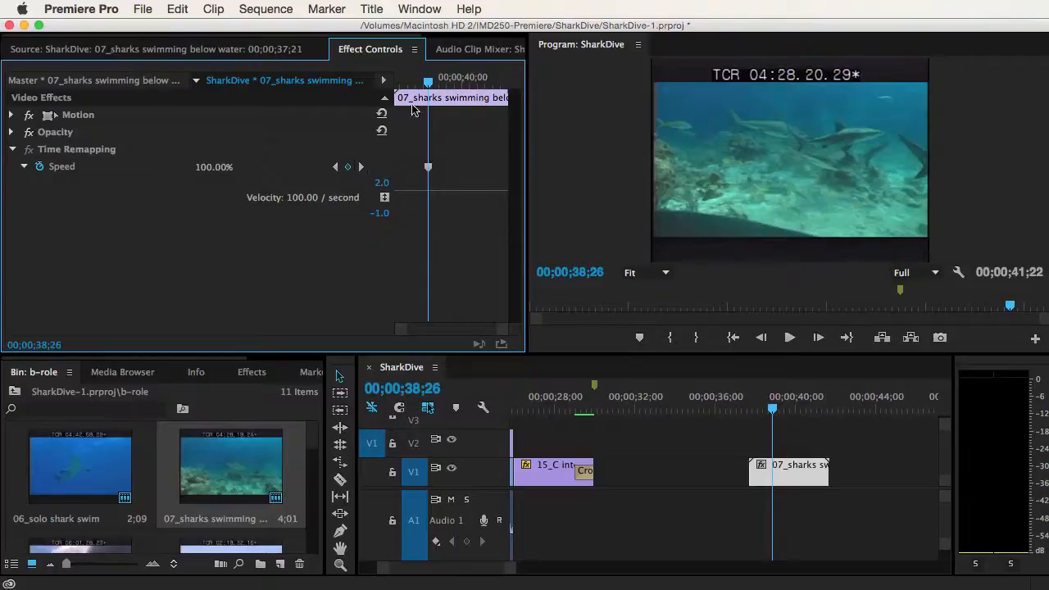
drag(429, 82, 483, 80)
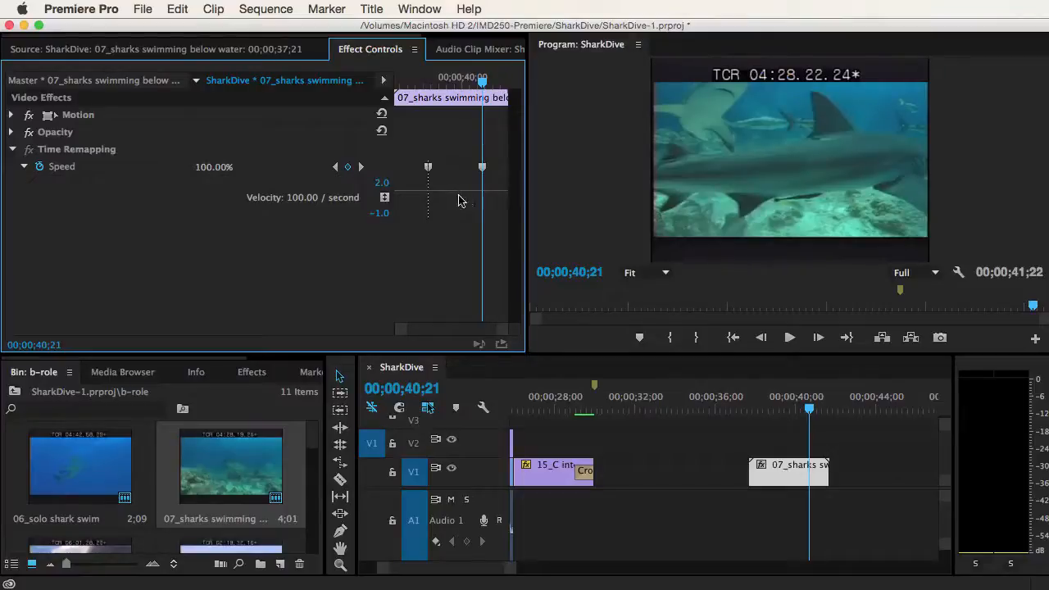
drag(459, 198, 459, 198)
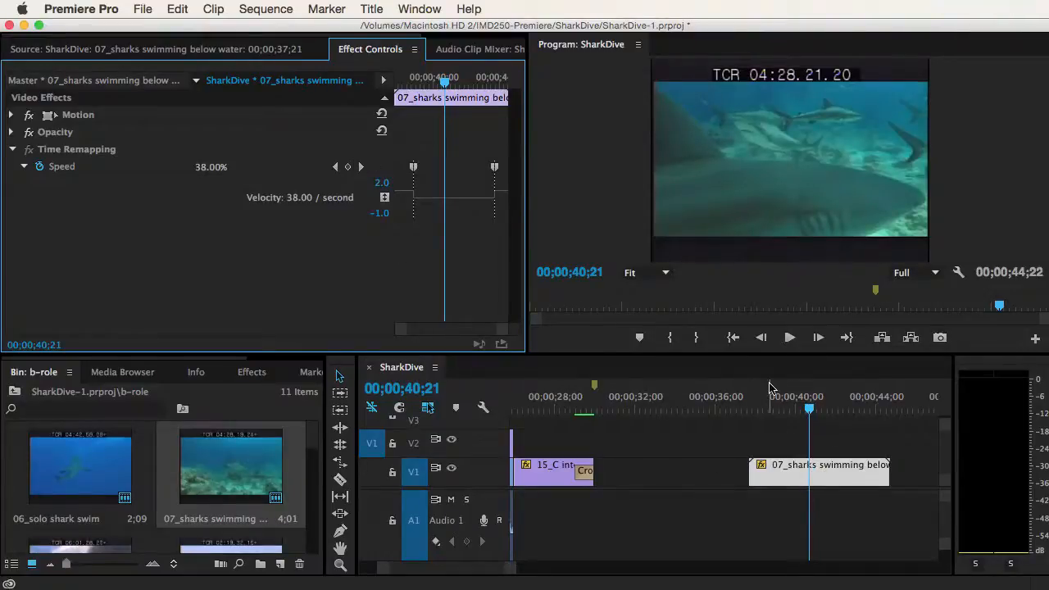
Play the time-remapped sharks clip from its start, and return the playhead to 00;00;41;10 inside the clip.
drag(810, 415, 749, 416)
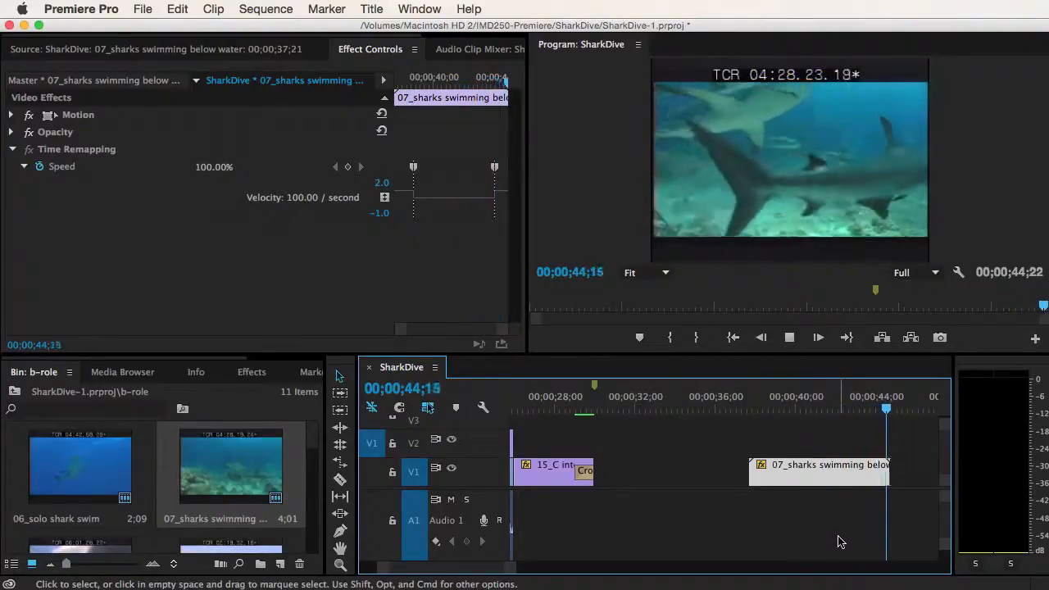
key(space)
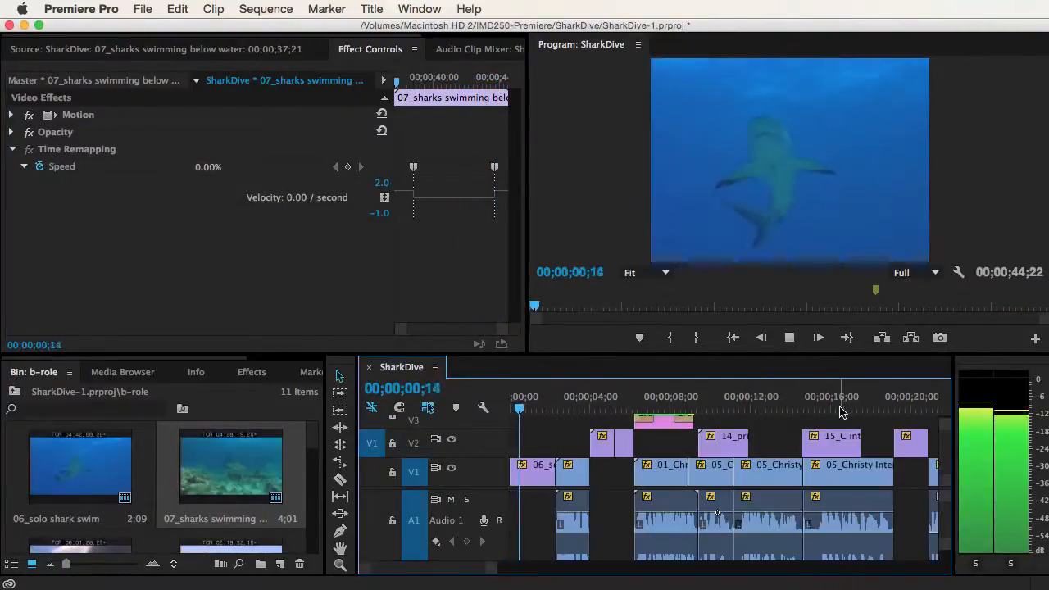
key(space)
scroll(804, 435, right, 3)
scroll(801, 437, right, 5)
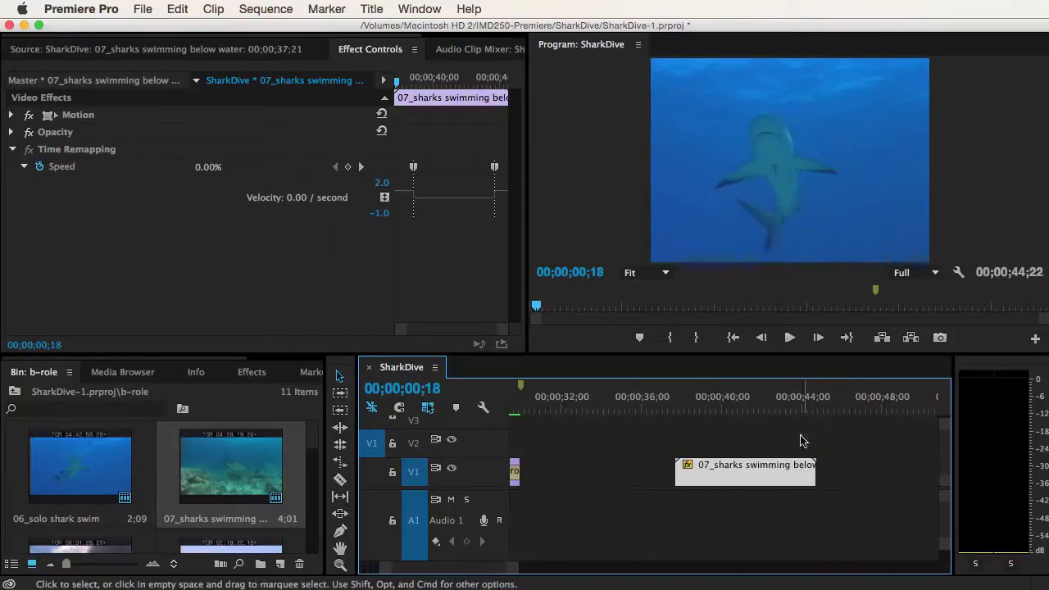
click(750, 412)
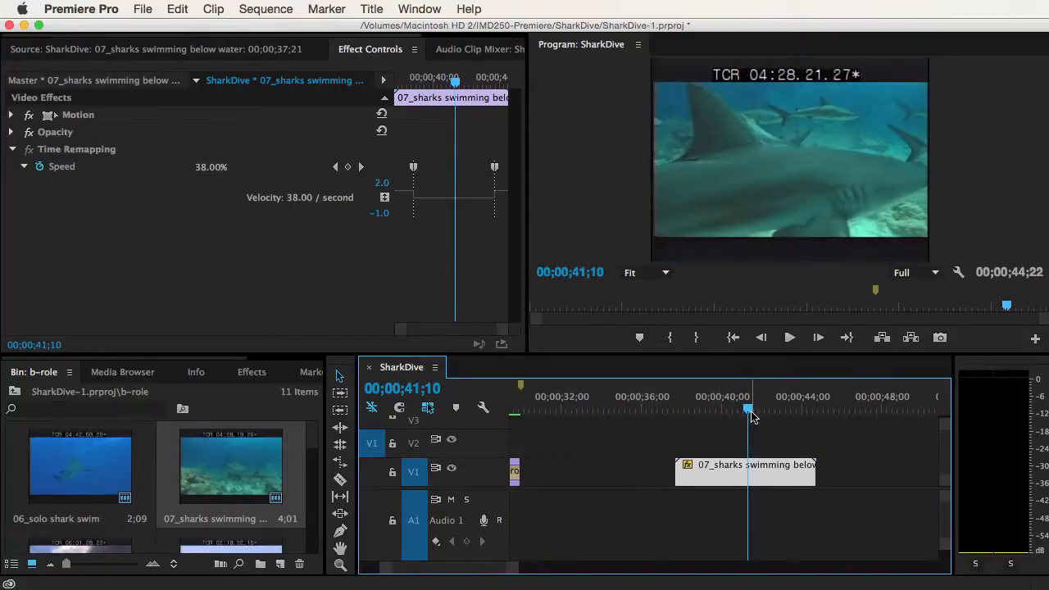
Place the playhead at 00;00;39;21 and disable Time Remapping speed keyframing on the sharks clip, deleting its existing keyframes.
drag(752, 418, 716, 409)
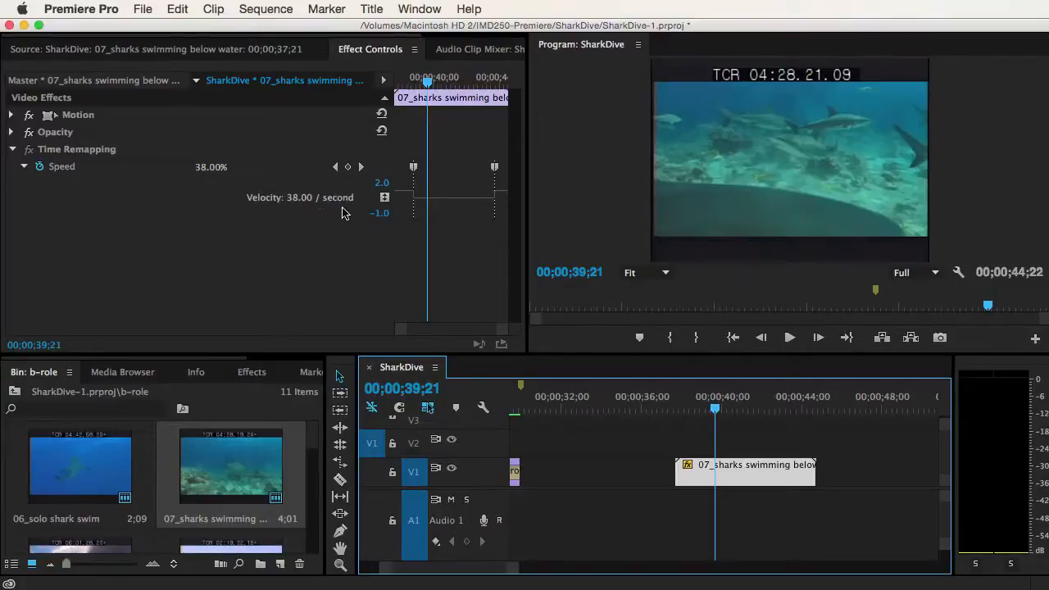
click(39, 168)
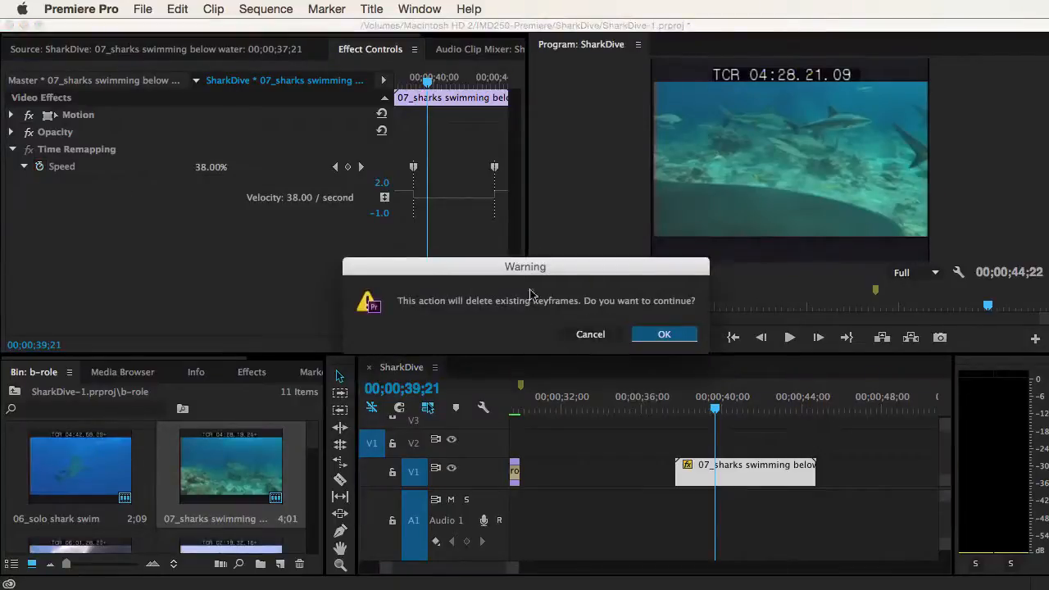
click(662, 334)
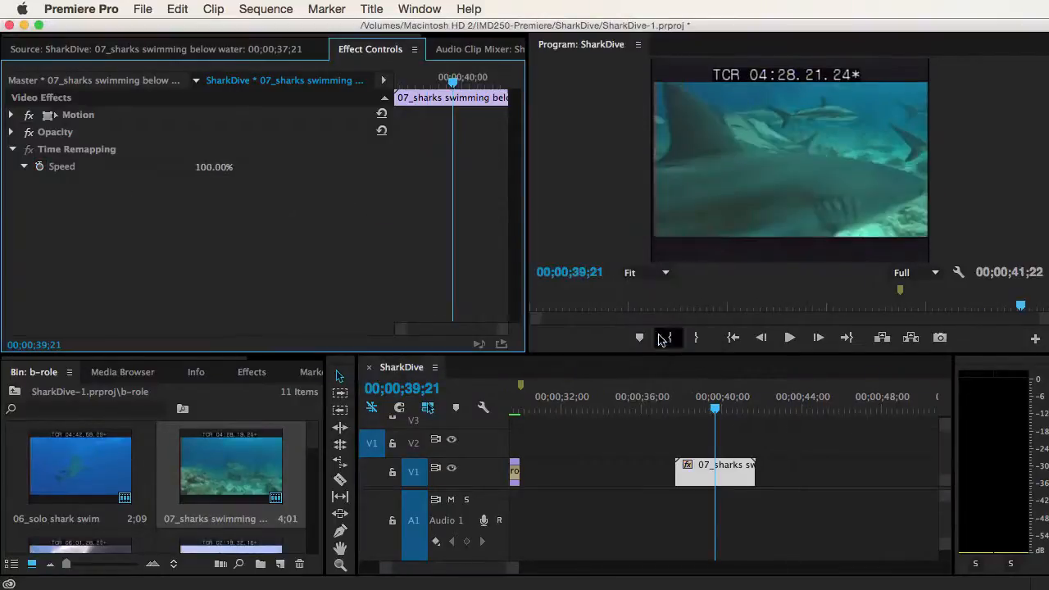
Bring the sharks clip's effect settings back into view and enable keyframing for its Time Remapping speed again.
double_click(718, 478)
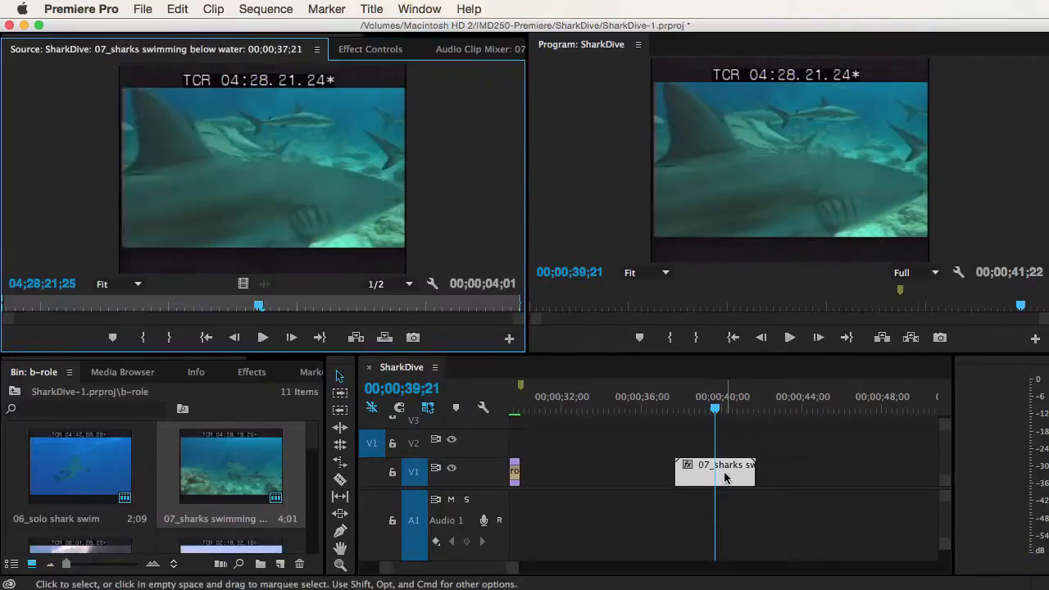
click(369, 50)
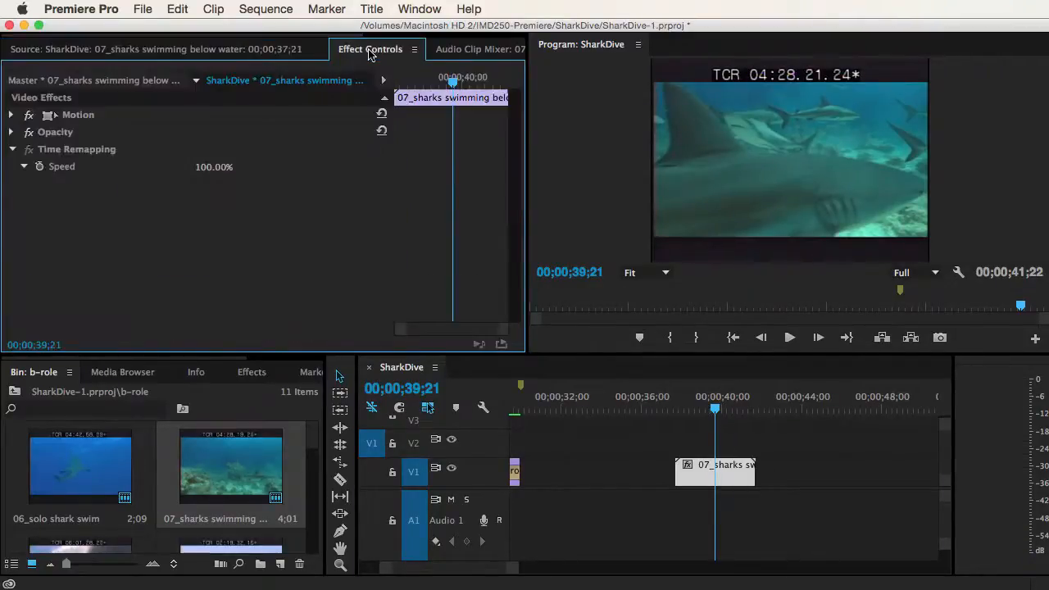
click(12, 150)
click(12, 150)
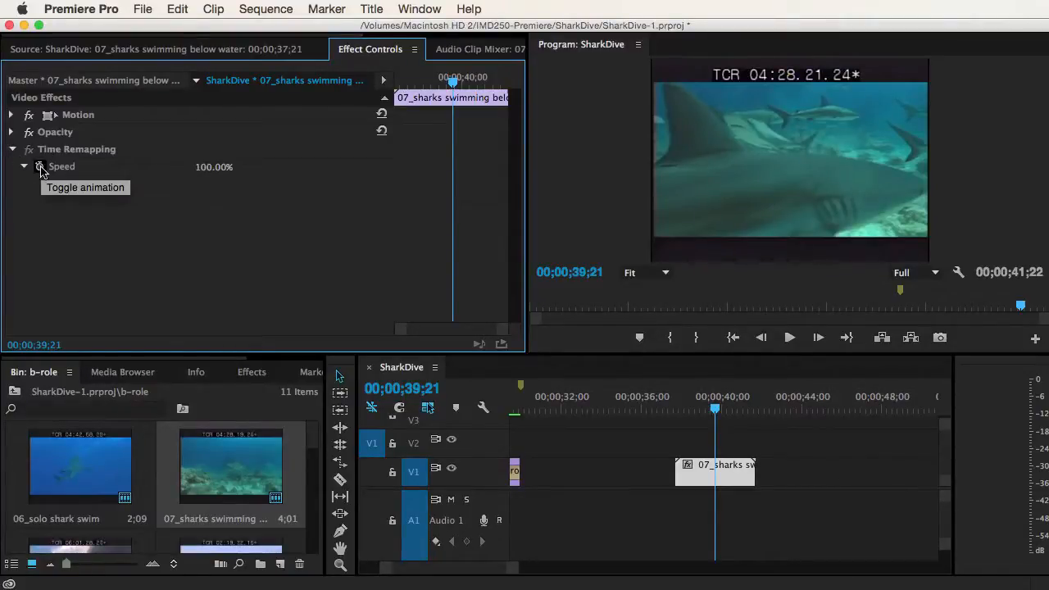
click(39, 167)
Add two Time Remapping speed keyframes to the sharks clip, the second at 00;00;40;21, and raise the speed between them to 137%.
drag(453, 80, 482, 98)
click(347, 166)
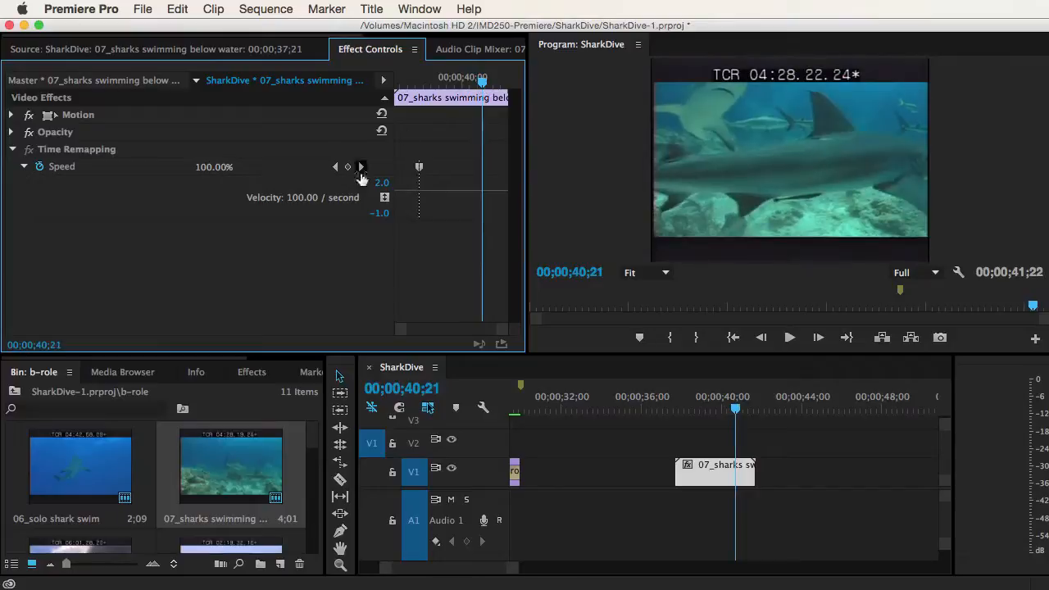
click(347, 166)
drag(449, 190, 449, 173)
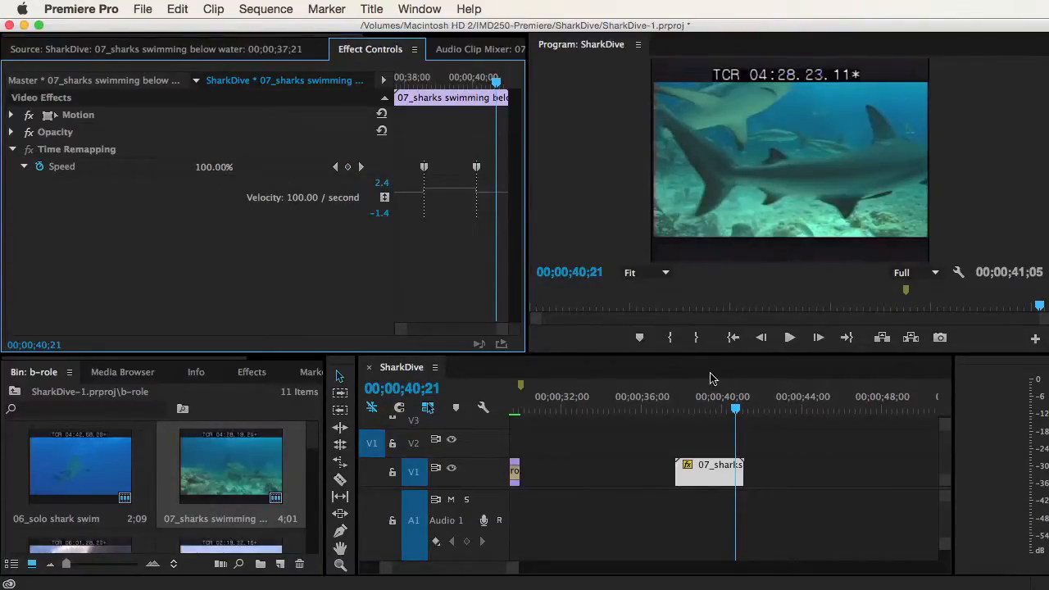
Play the sharks clip twice from near its start to check the sped-up section between the keyframes.
click(680, 414)
key(space)
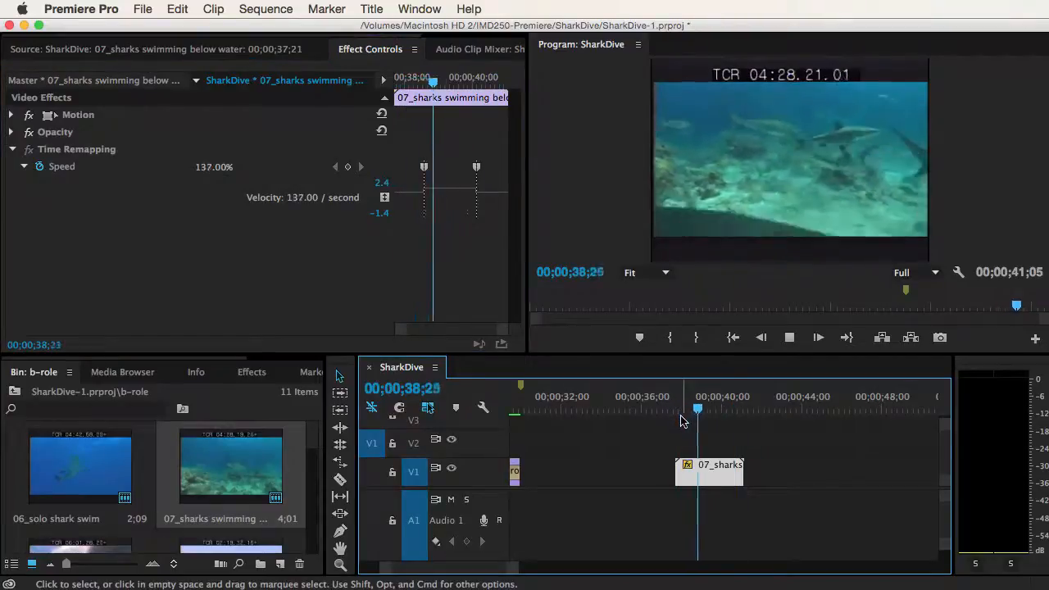
key(space)
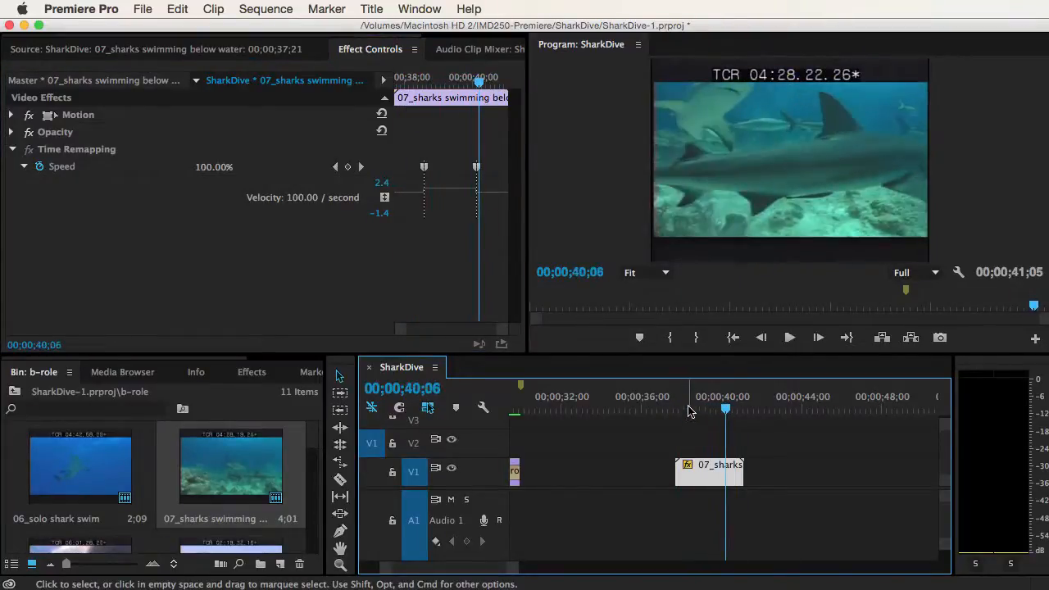
click(690, 411)
key(space)
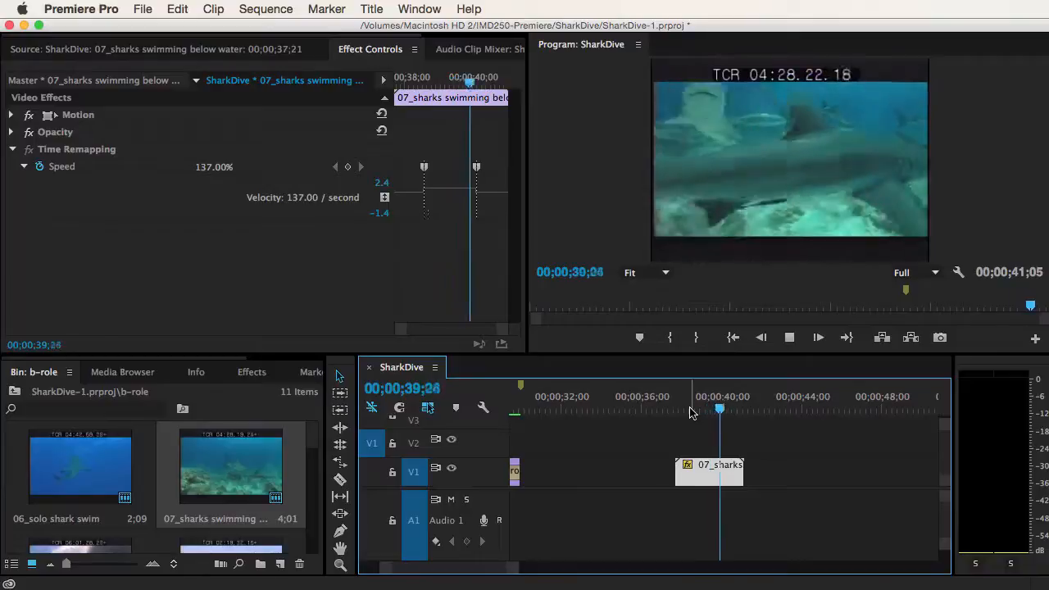
key(space)
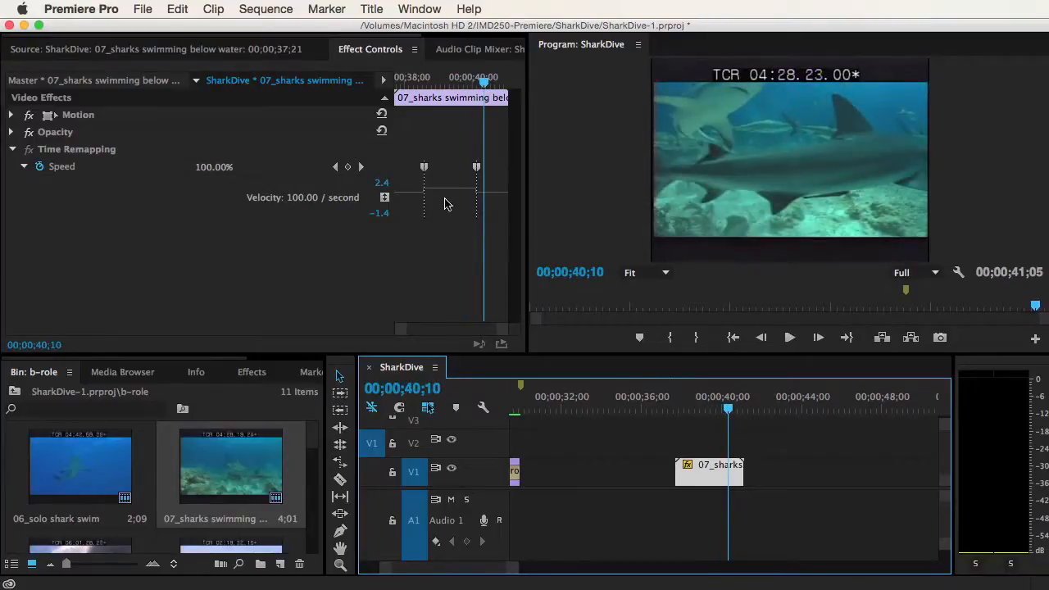
Raise the Time Remapping speed between the sharks clip's two keyframes well above 137% and play the clip from near its start.
drag(446, 190, 450, 104)
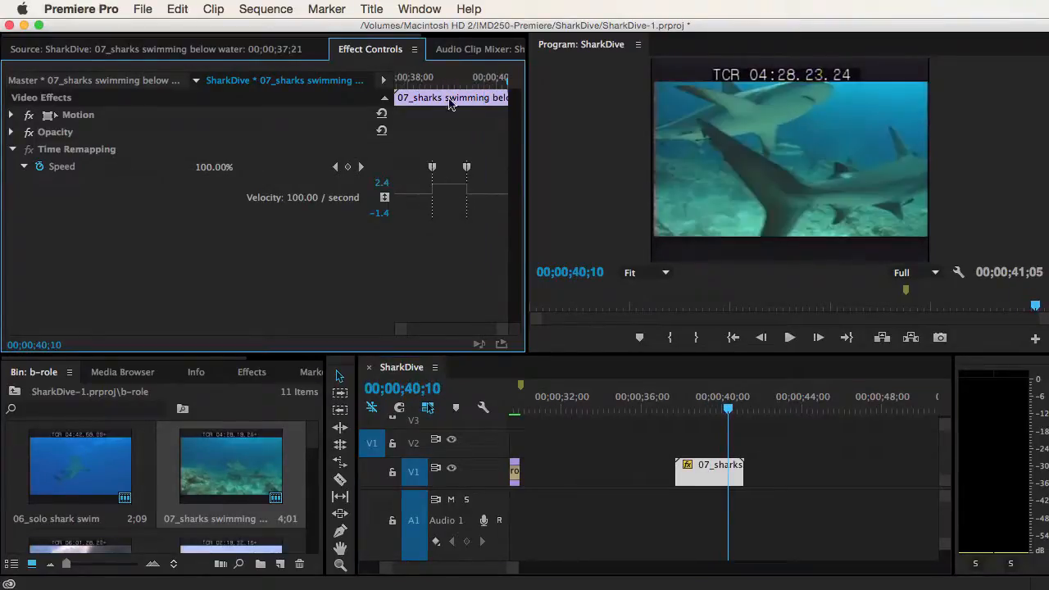
click(663, 412)
key(space)
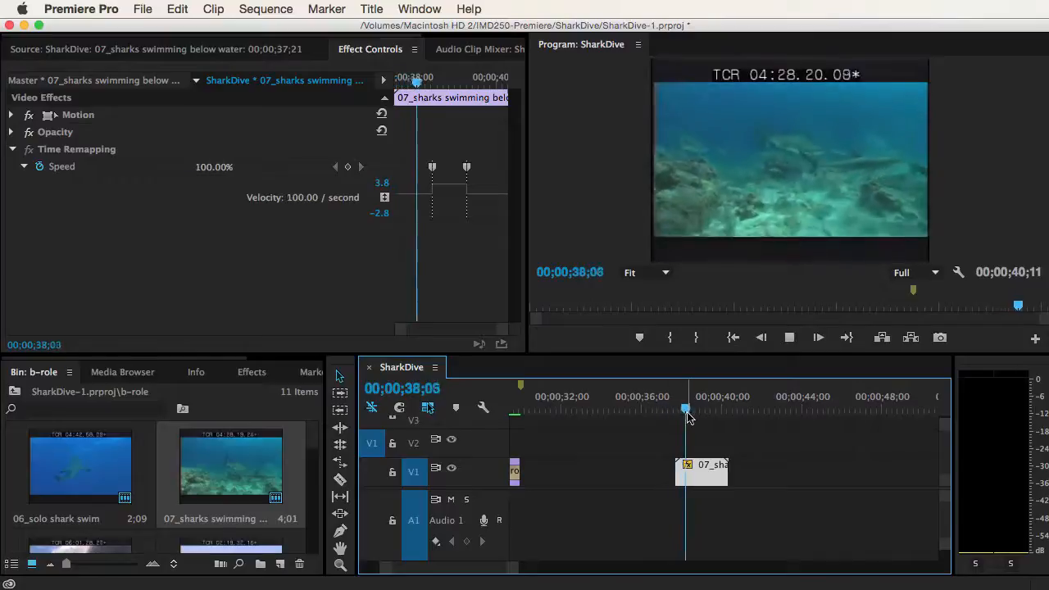
key(space)
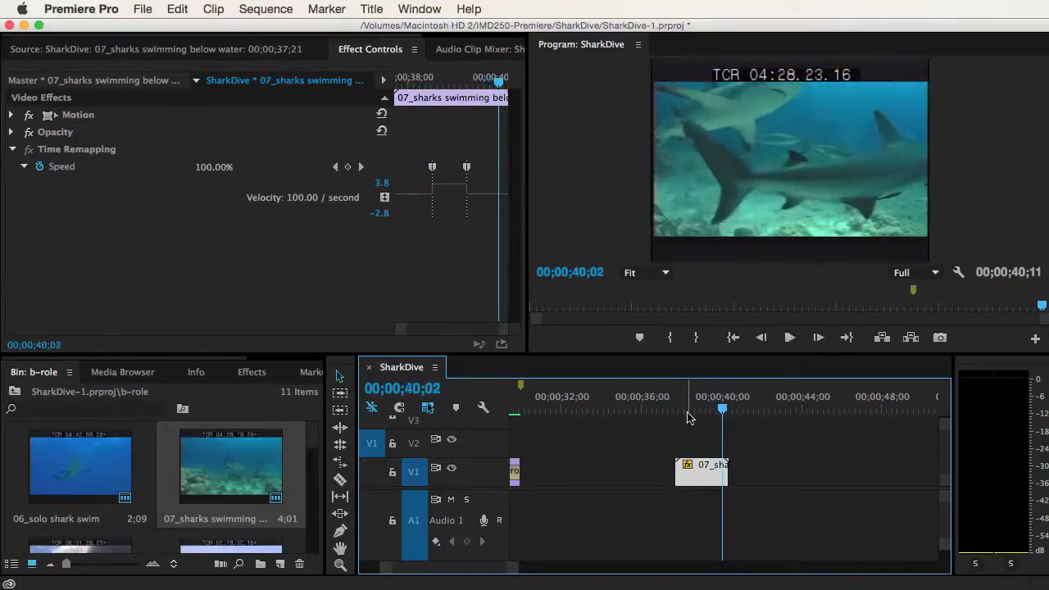